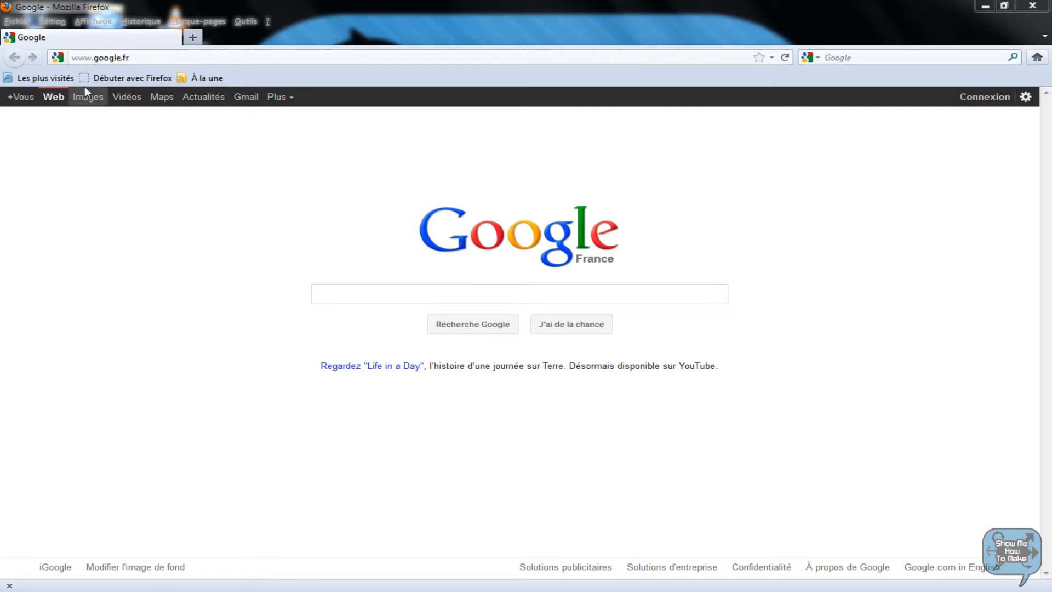
Step: Open the about:config page and accept the warning about modifying advanced preferences
left_click(163, 55)
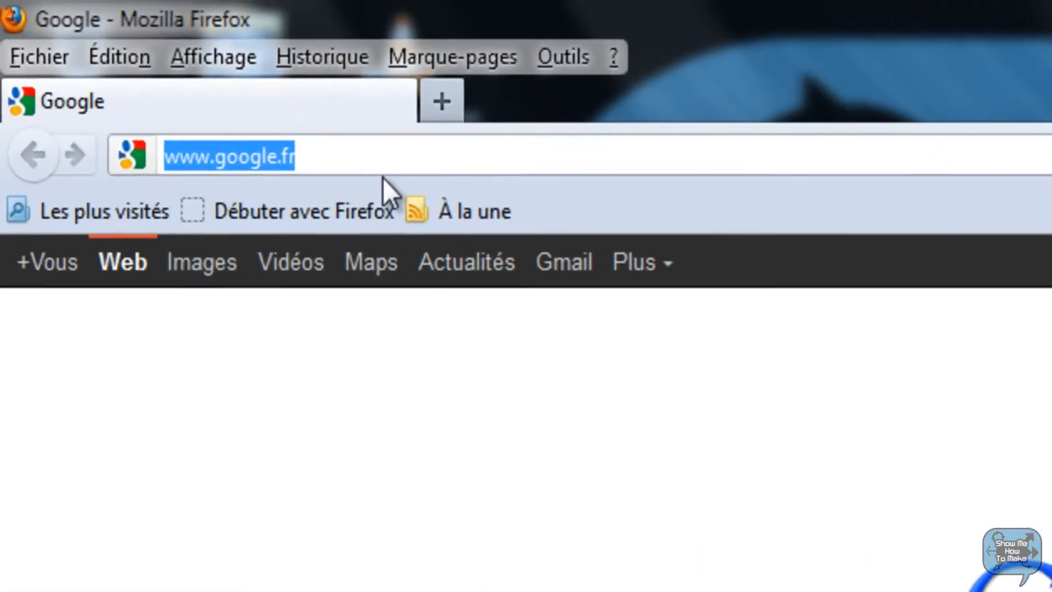
type("about")
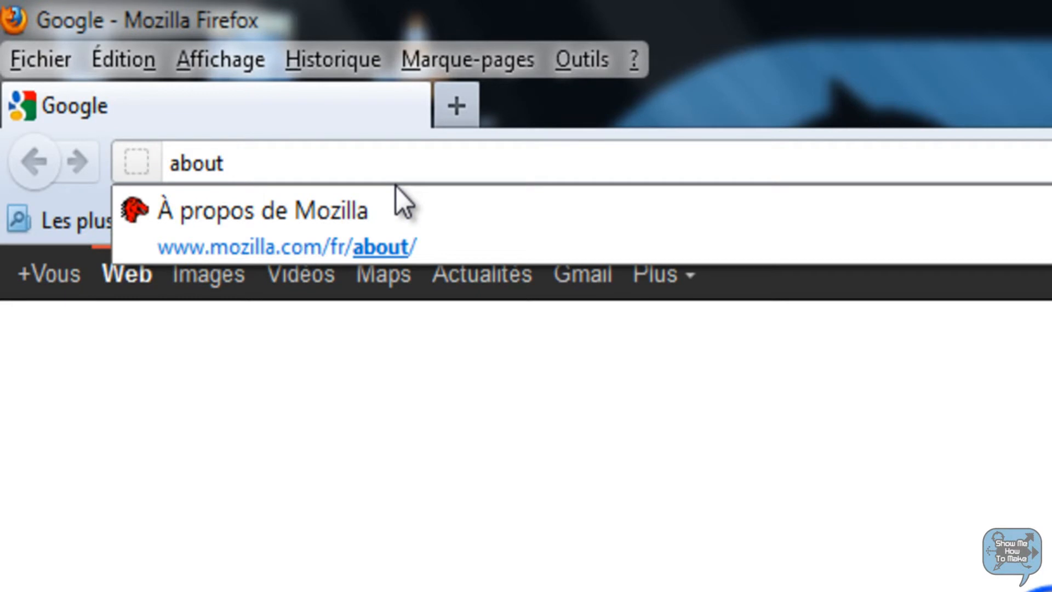
type(":")
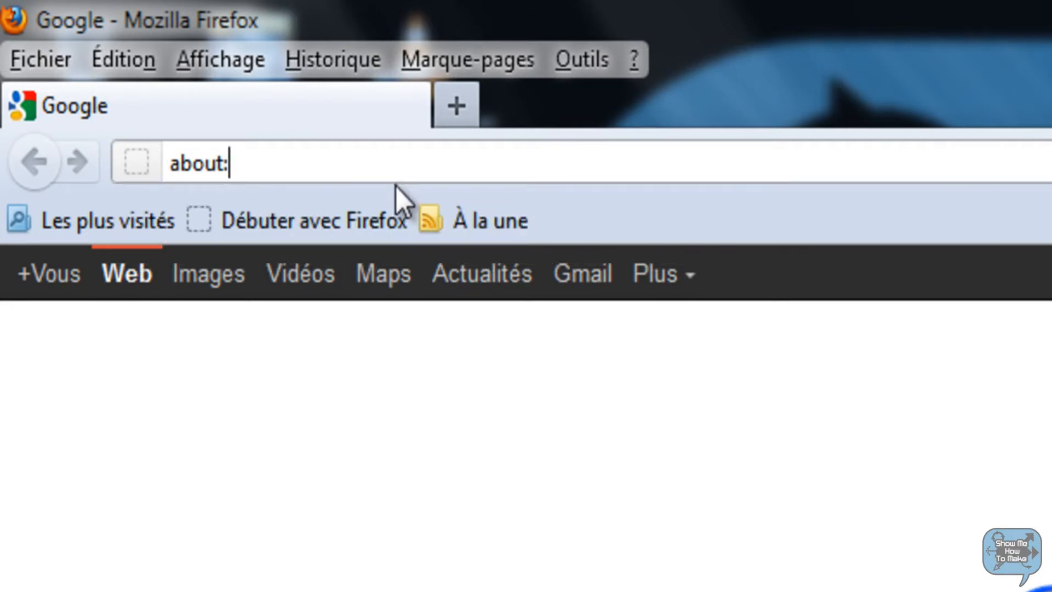
type("config")
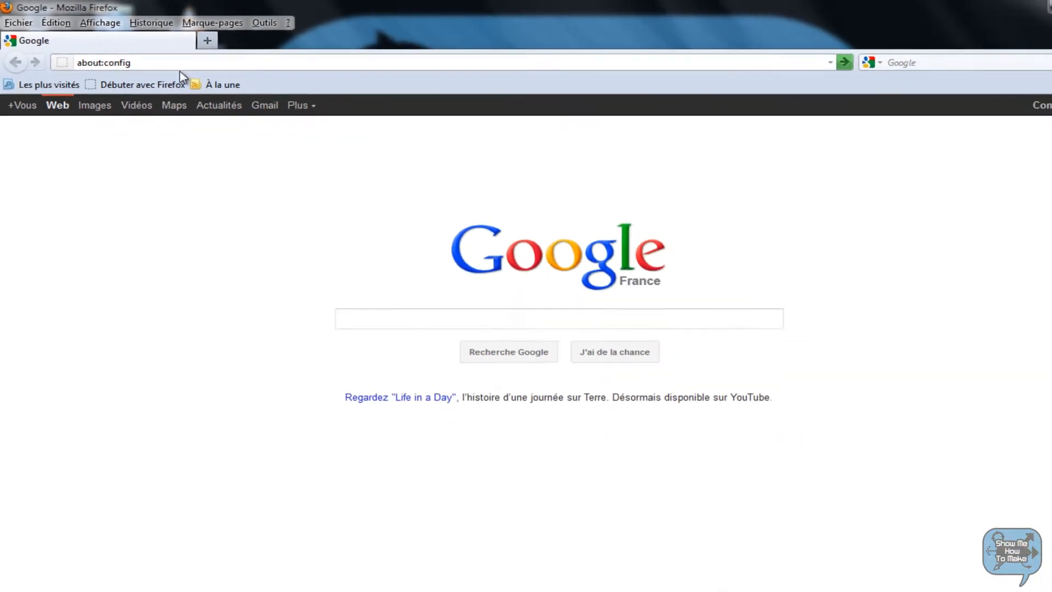
key("Return")
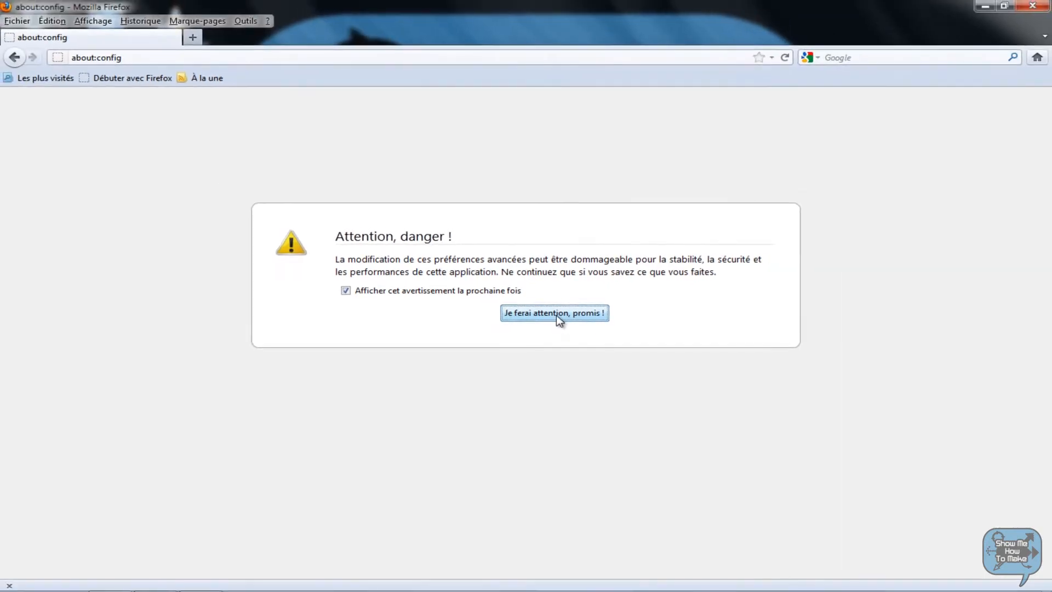
left_click(557, 316)
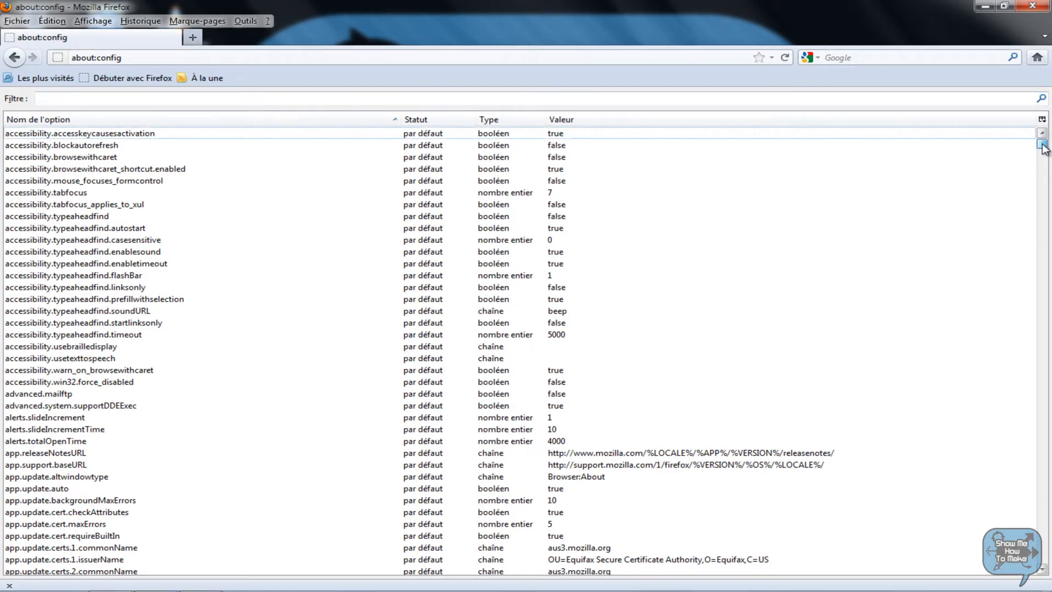
scroll(1043, 151, "down", 2)
mouse_move(1043, 147)
left_mouse_down()
mouse_move(1029, 303)
mouse_move(1037, 488)
mouse_move(1037, 137)
left_mouse_up()
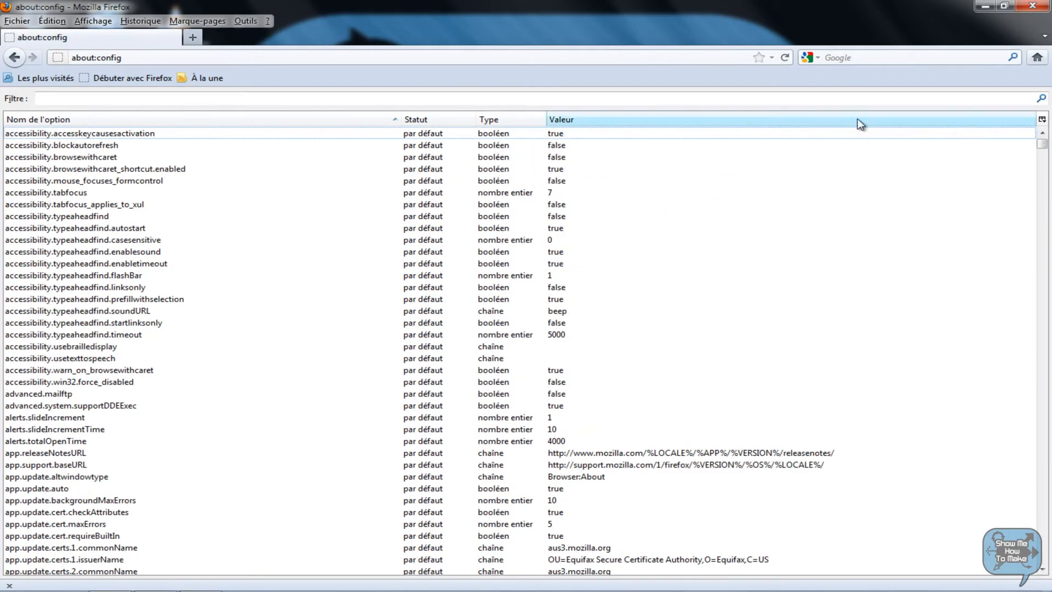
left_click(106, 99)
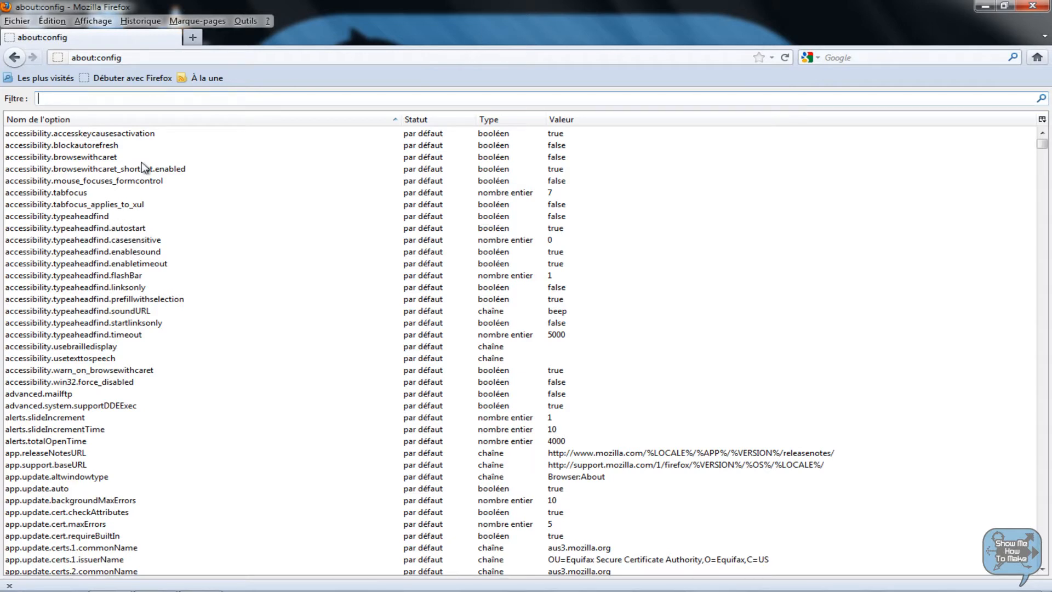
right_click(236, 148)
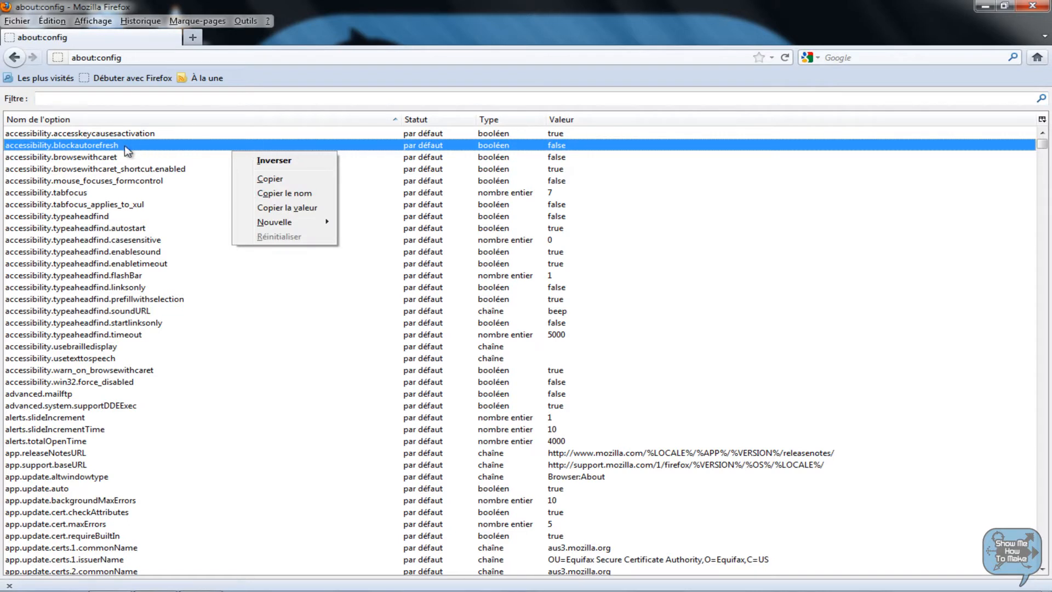
mouse_move(304, 224)
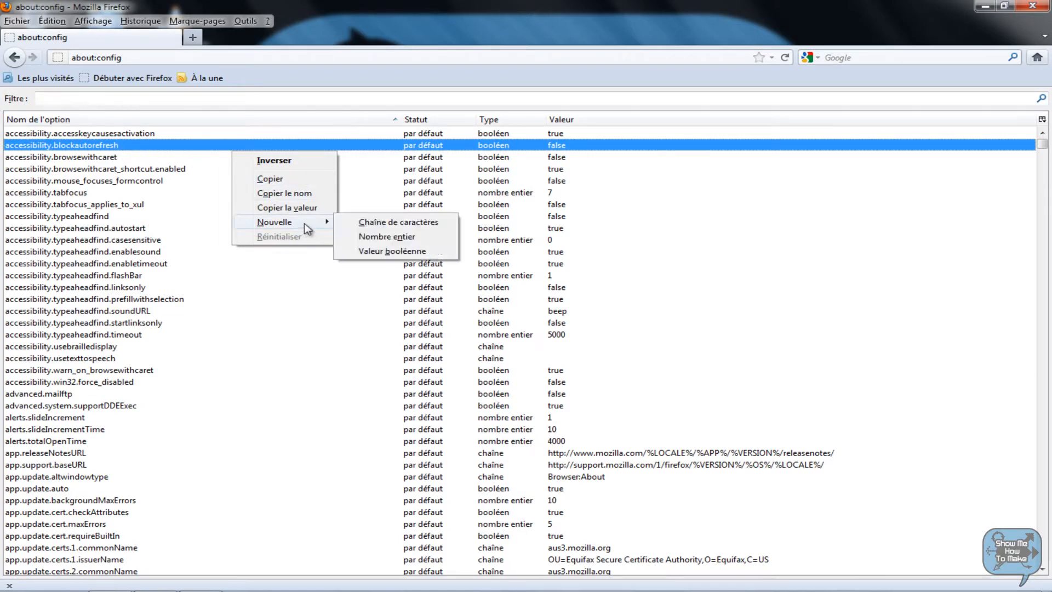
right_click(118, 250)
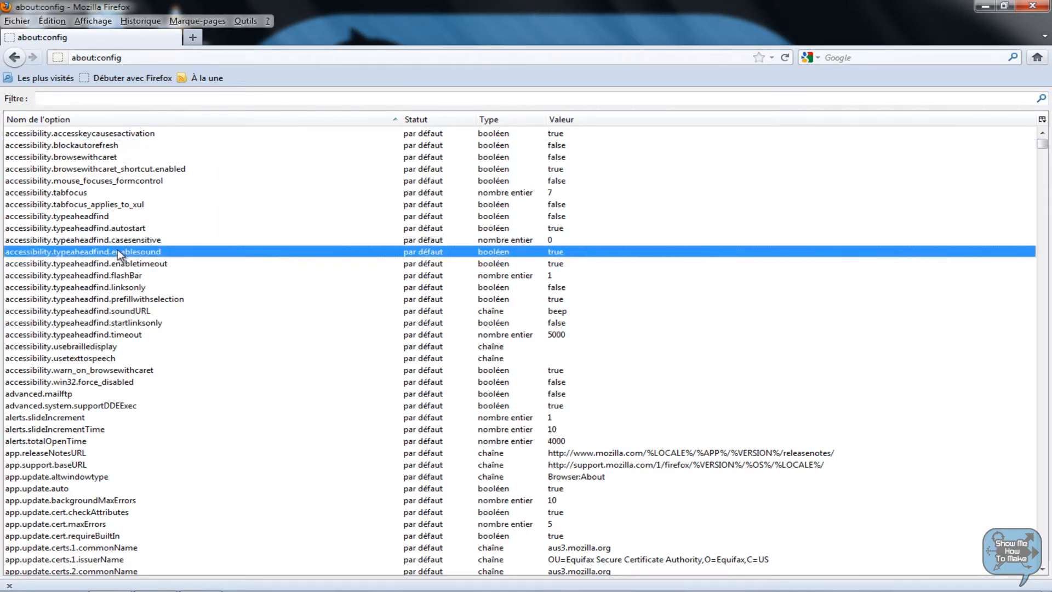
right_click(118, 206)
right_click(104, 148)
right_click(81, 292)
right_click(430, 359)
right_click(507, 216)
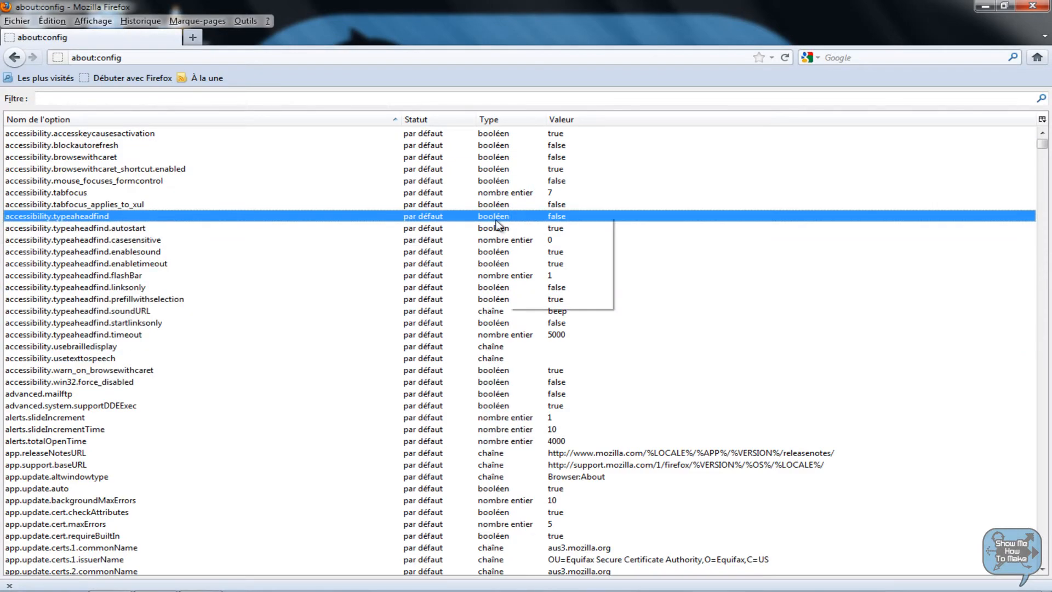
Step: Create a new integer preference named browser.cache.memory.capacity with the value 8000
right_click(91, 227)
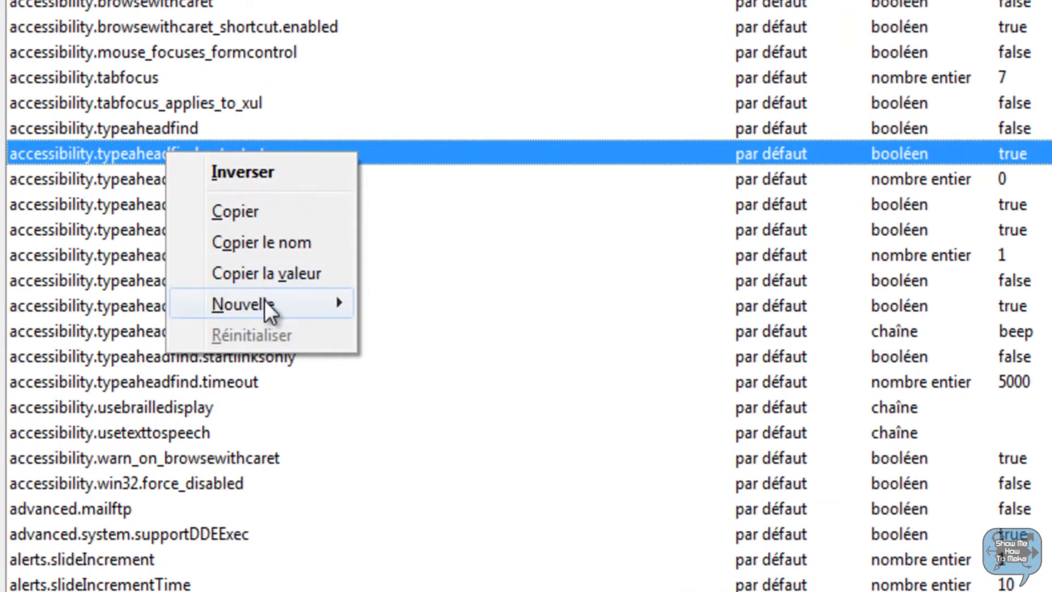
mouse_move(257, 300)
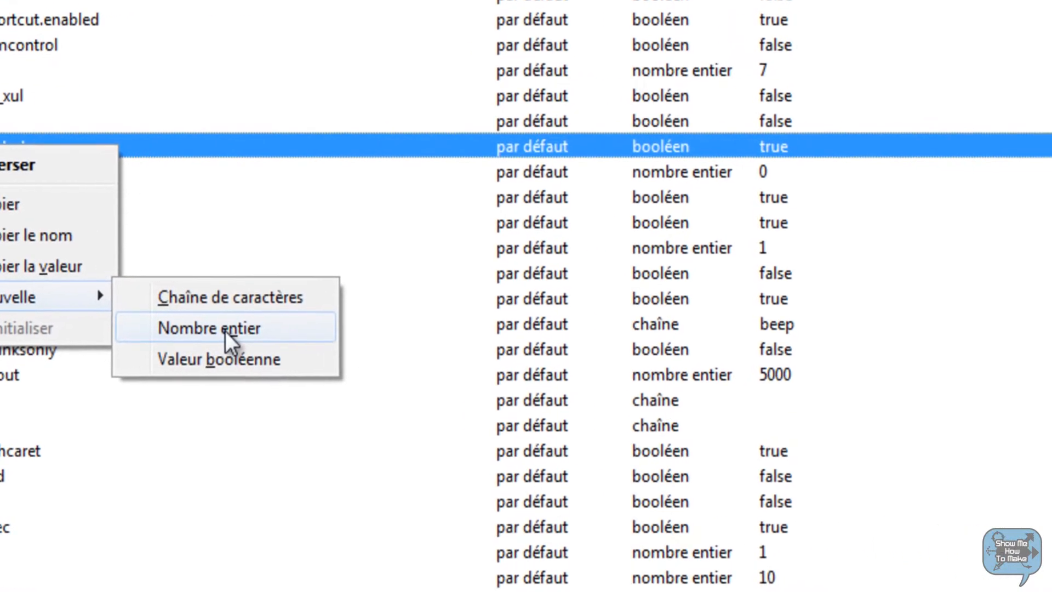
left_click(465, 335)
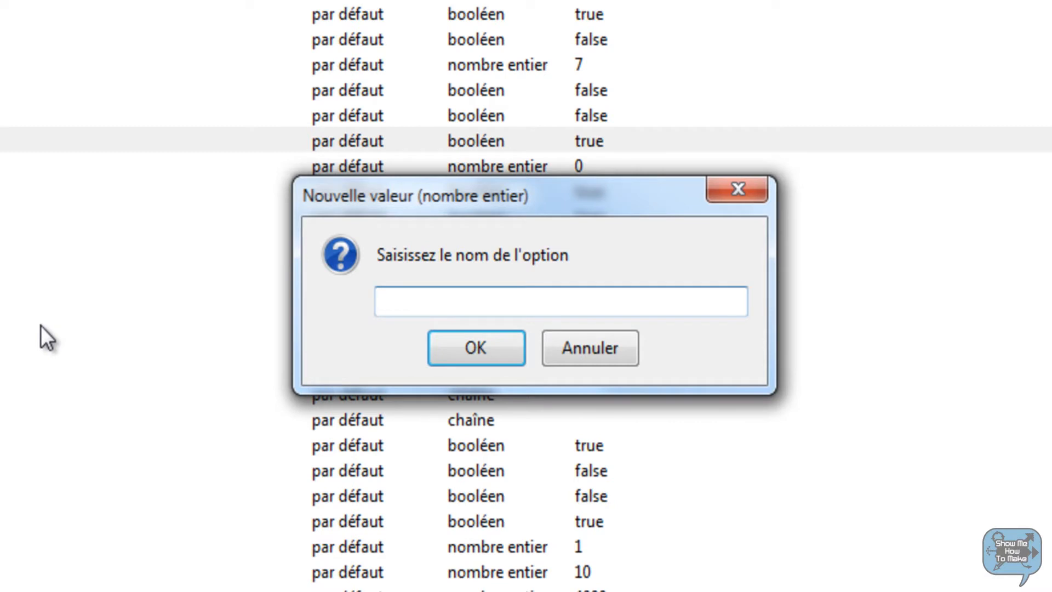
type("browser.c")
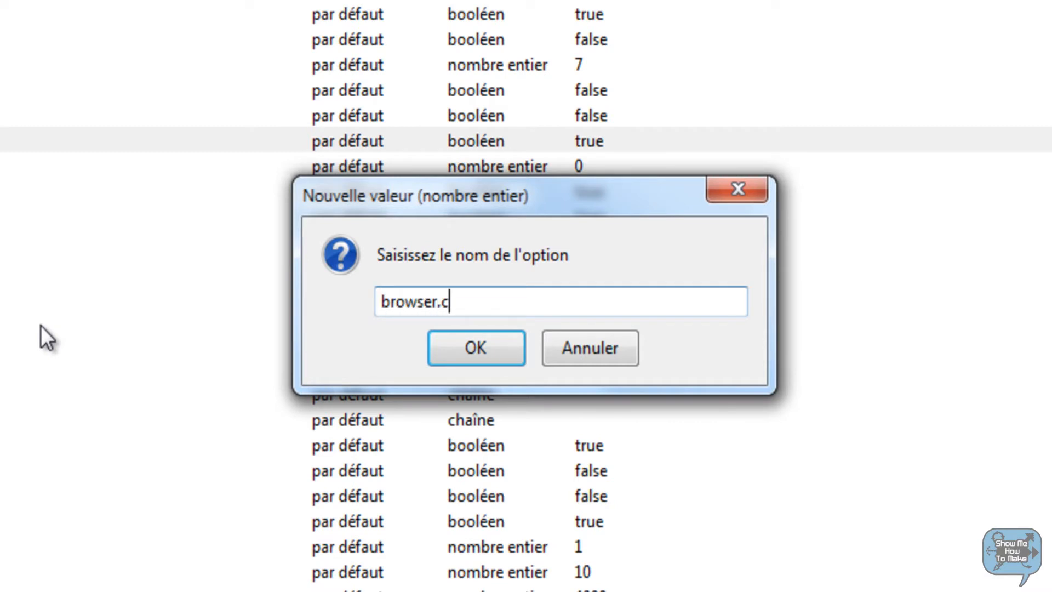
type("ache.memory")
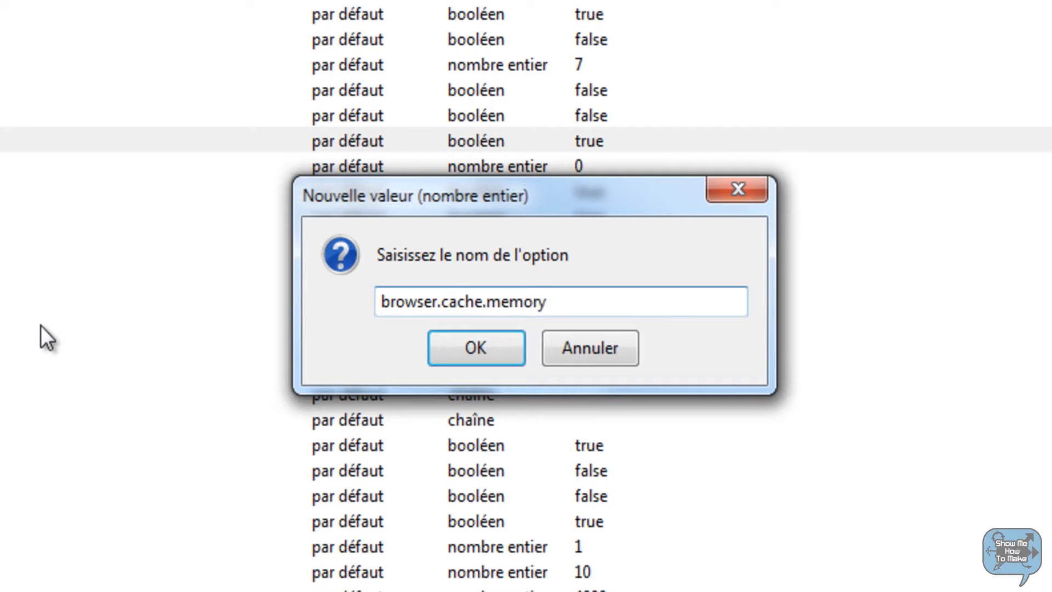
type(".capacity")
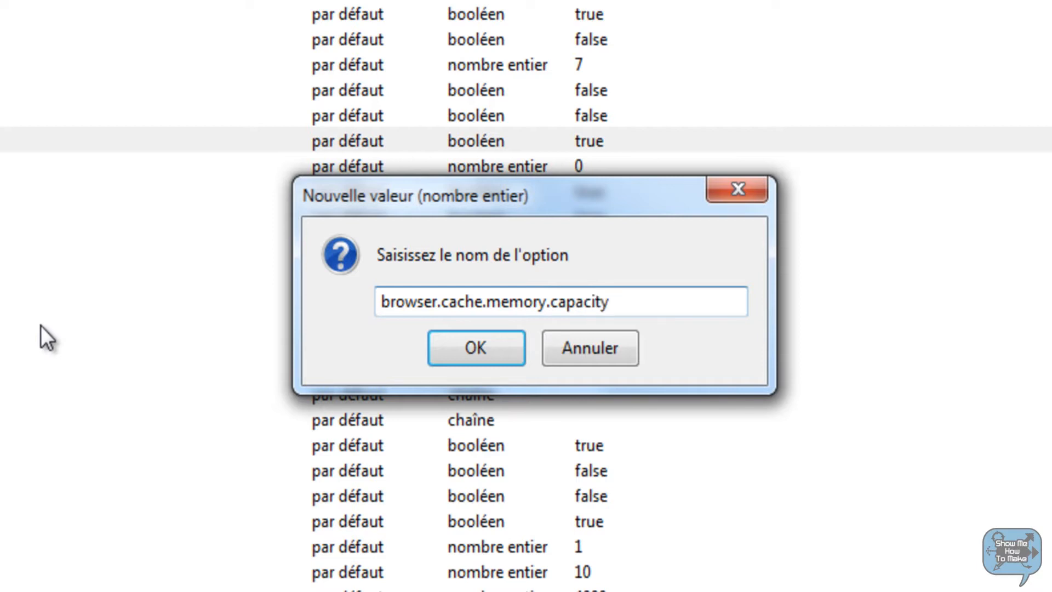
left_click(499, 351)
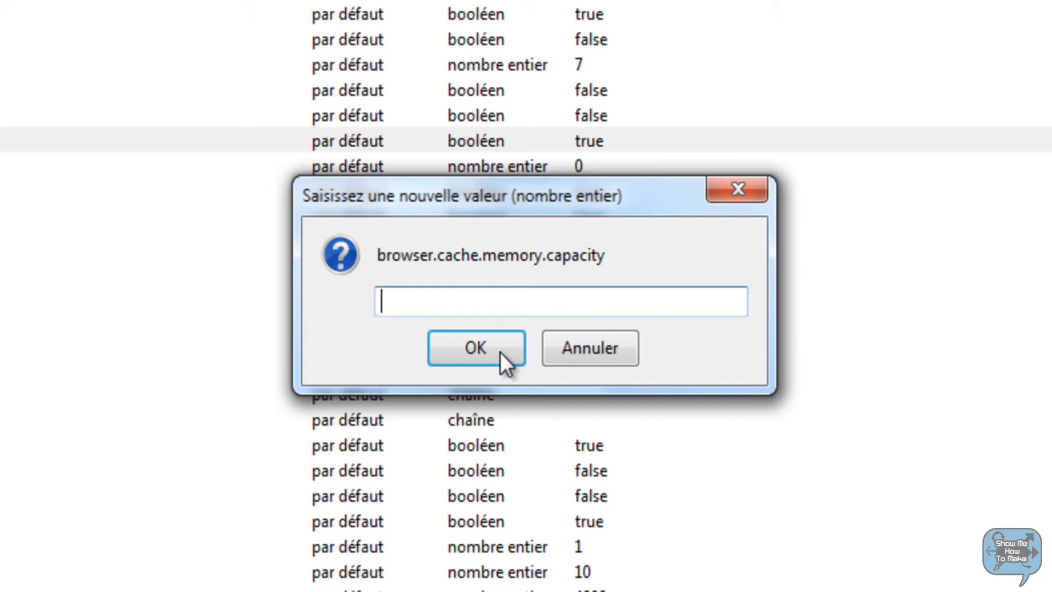
type("8000")
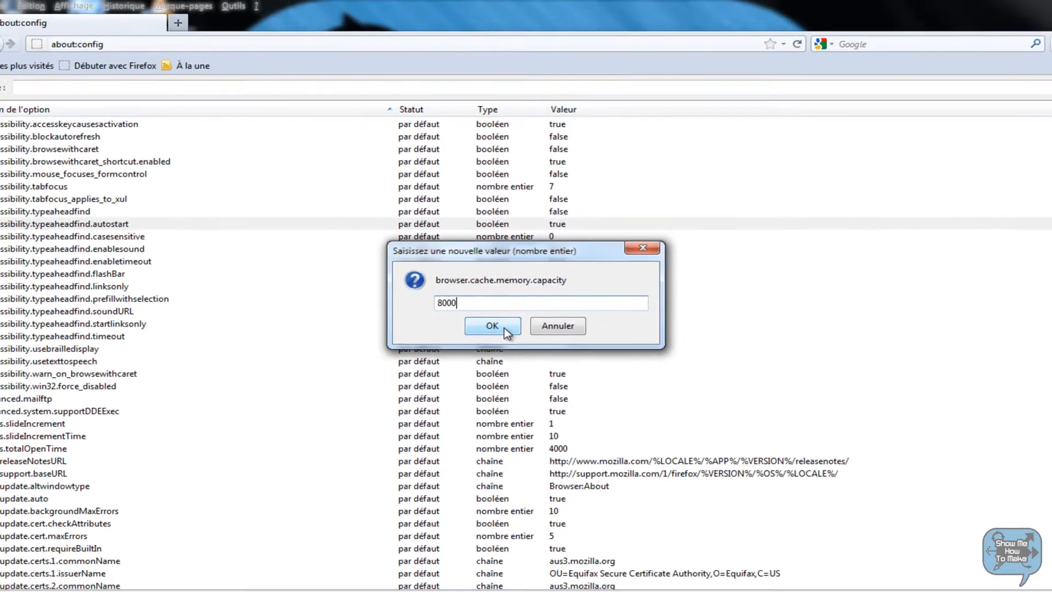
left_click(493, 354)
scroll(490, 477, "down", 5)
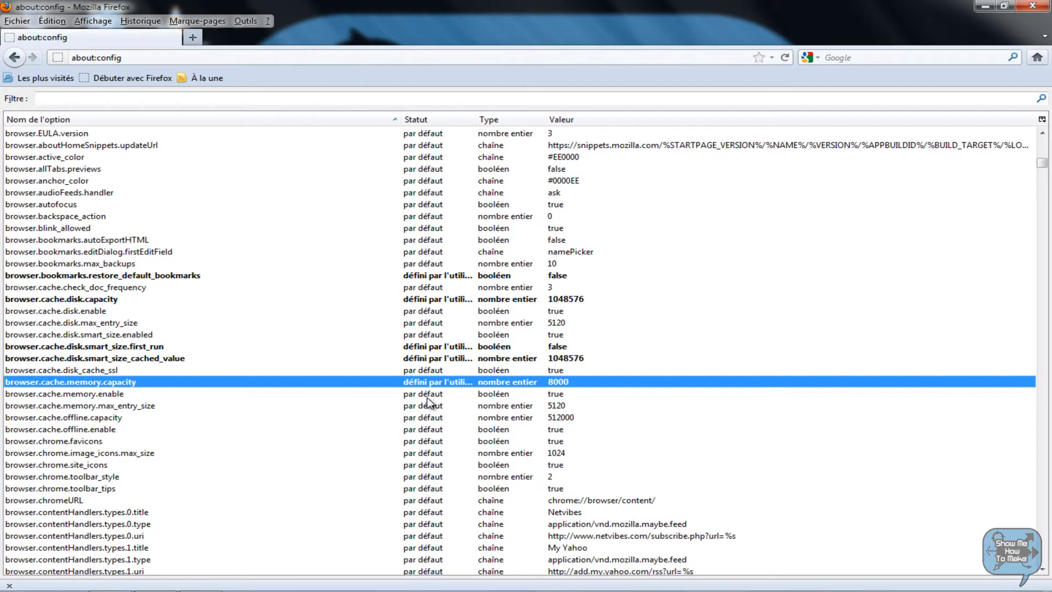
Step: Minimize the browser window to show the desktop and restore it
left_click(984, 7)
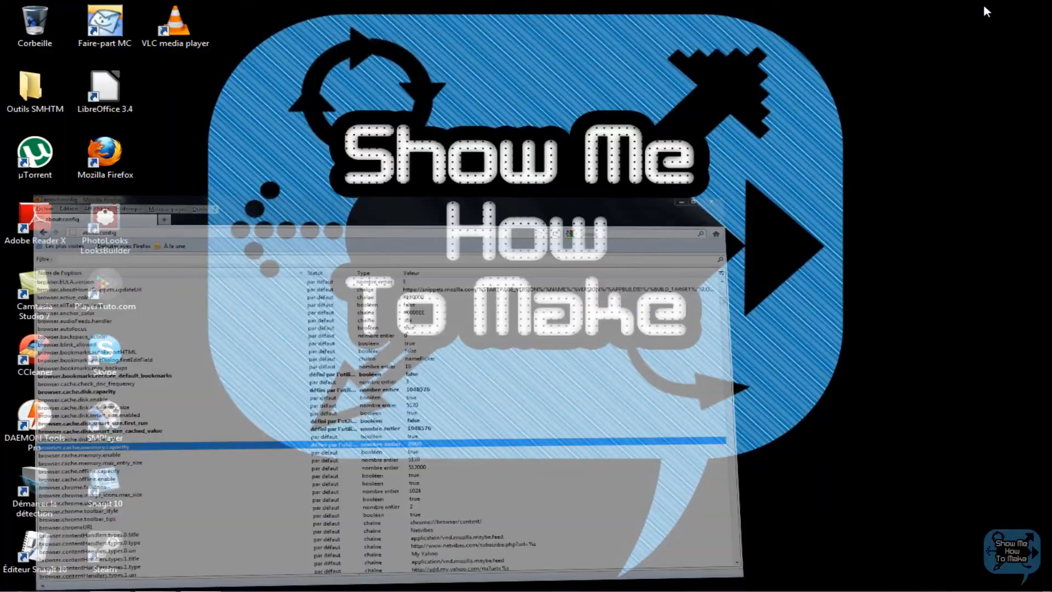
mouse_move(23, 584)
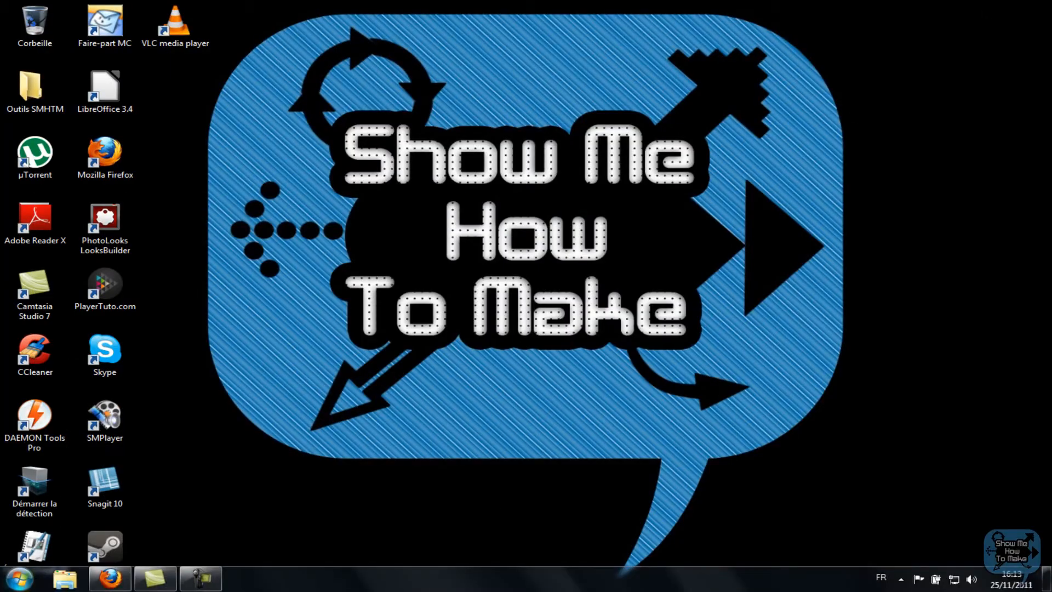
left_click(107, 582)
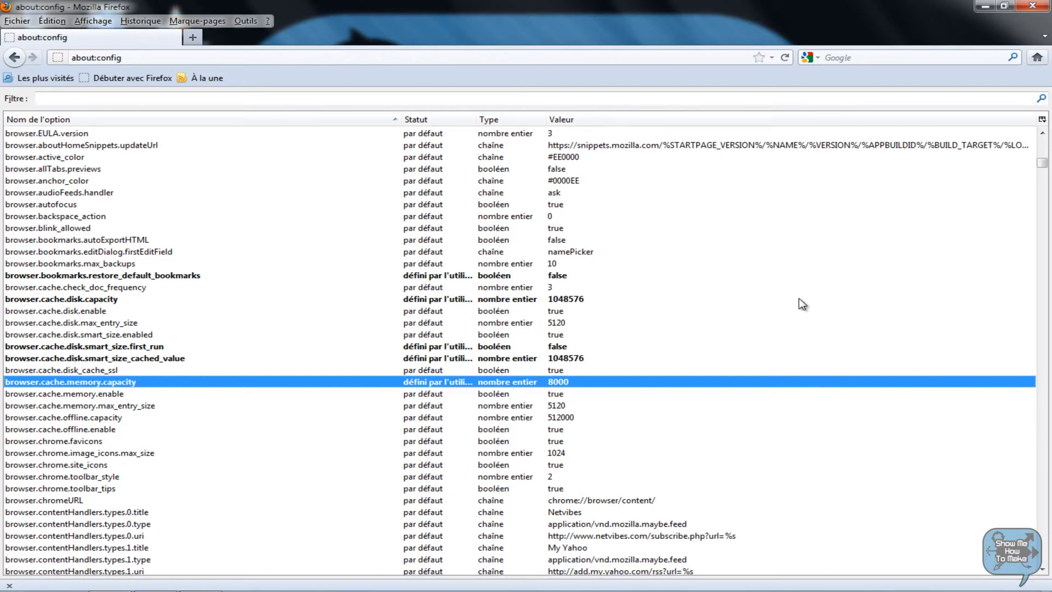
Step: Add a new Boolean preference named config.trim_on_minimize
scroll(820, 270, "up", 3)
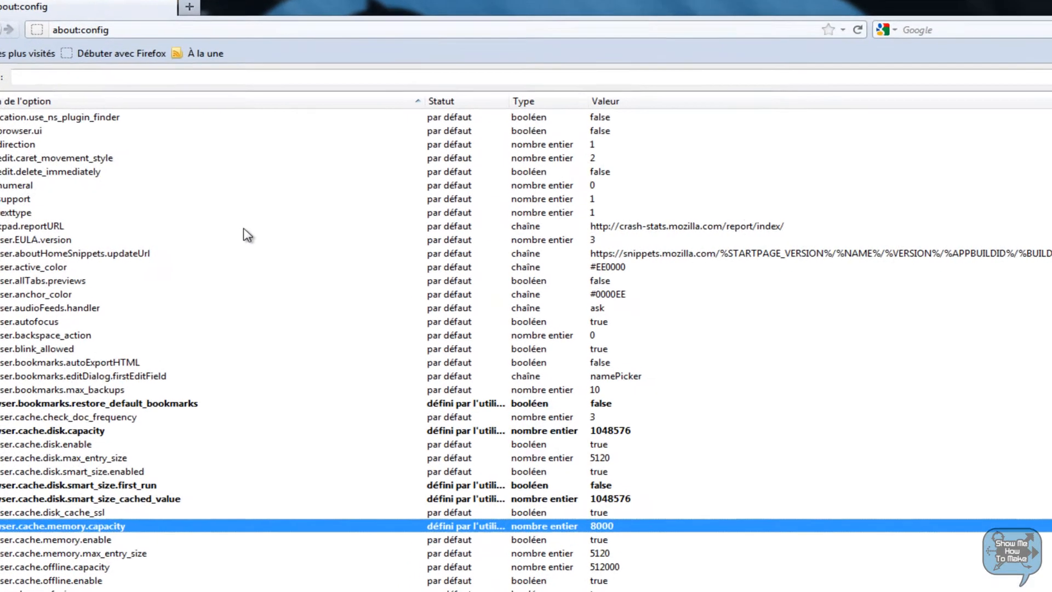
right_click(254, 232)
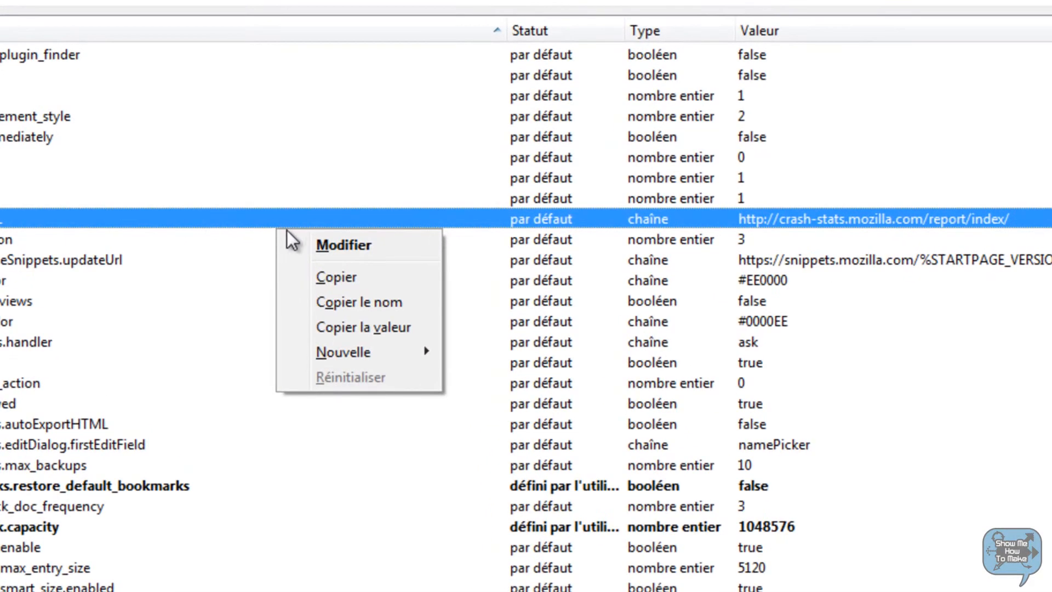
mouse_move(393, 352)
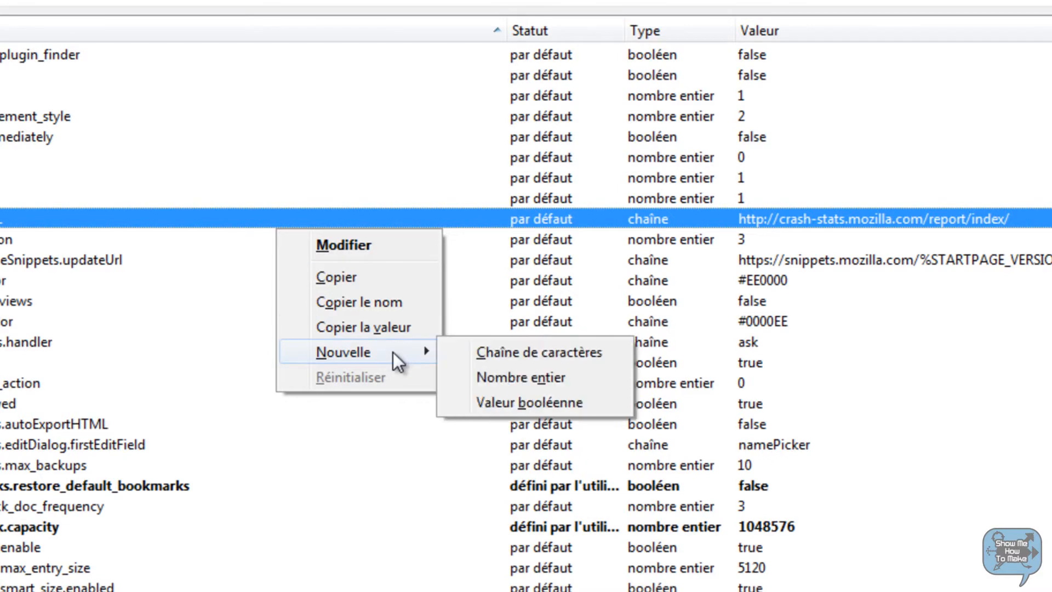
left_click(553, 405)
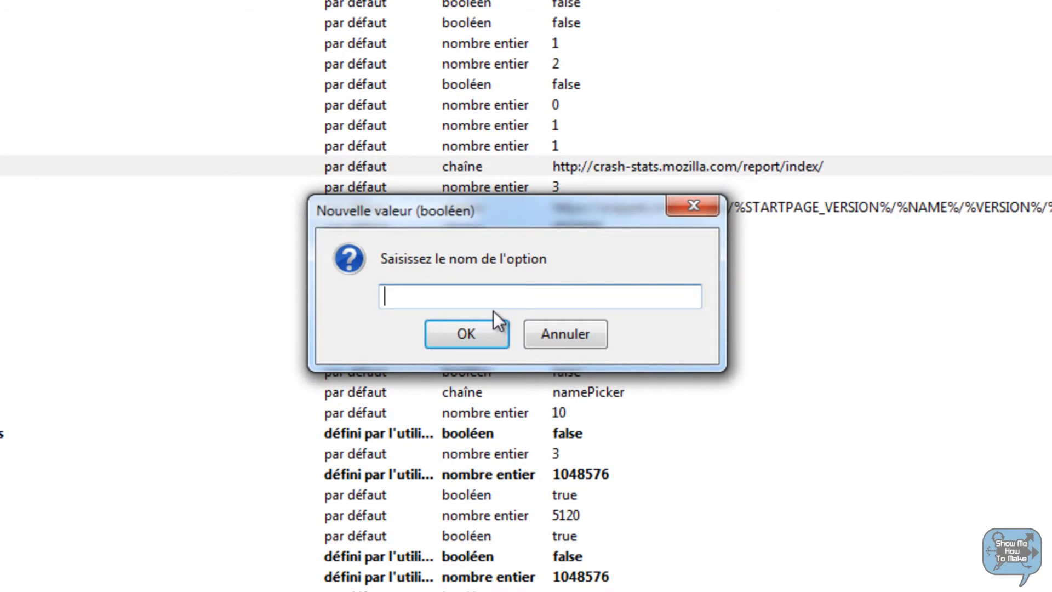
type("onfig.trim")
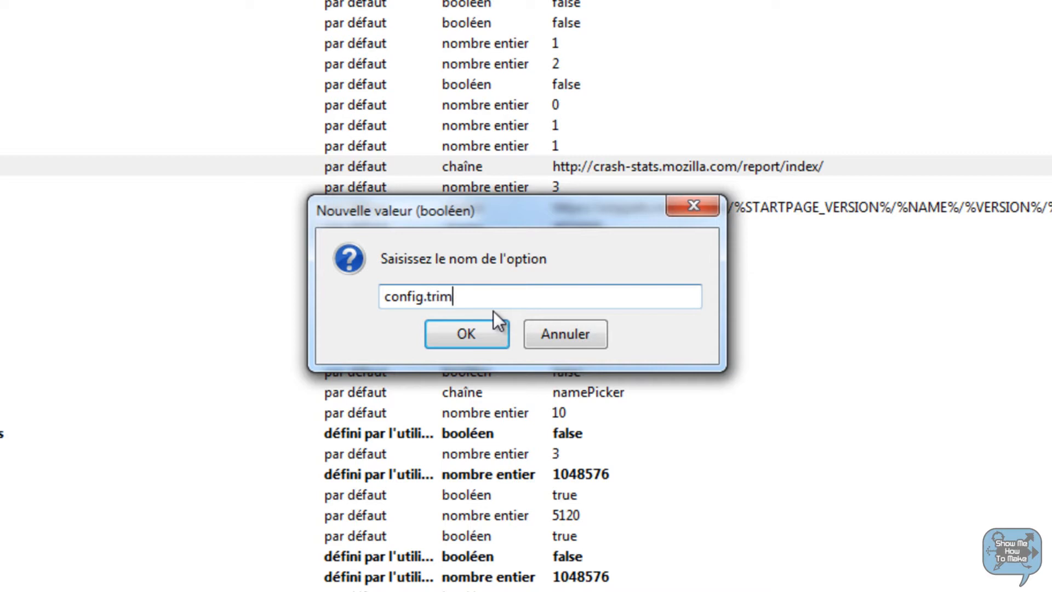
type("_")
type("on_minimize")
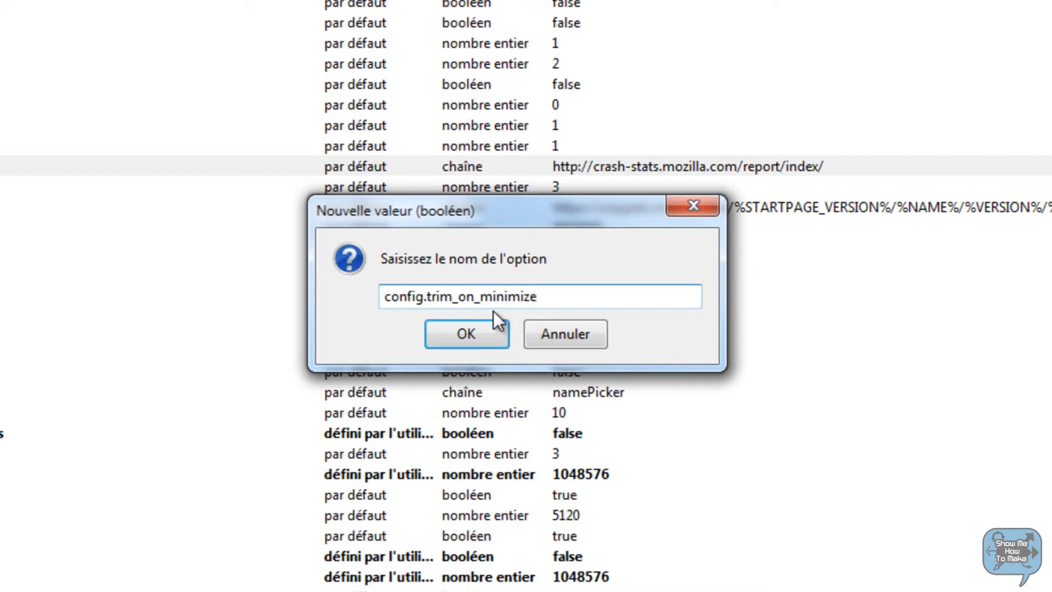
left_click(469, 333)
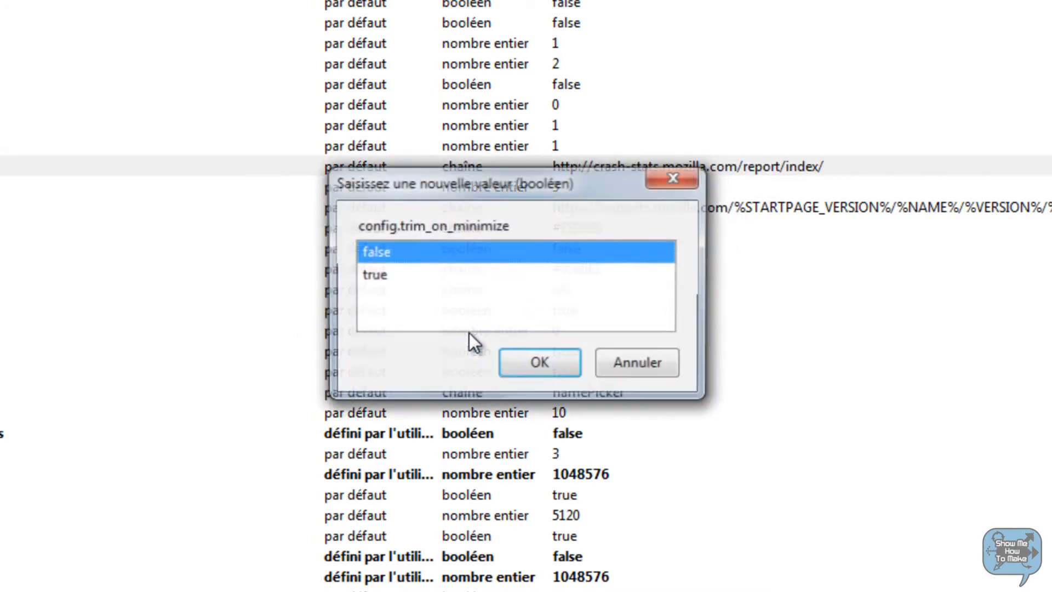
Step: Set the value of the new config.trim_on_minimize preference to true
left_click(381, 276)
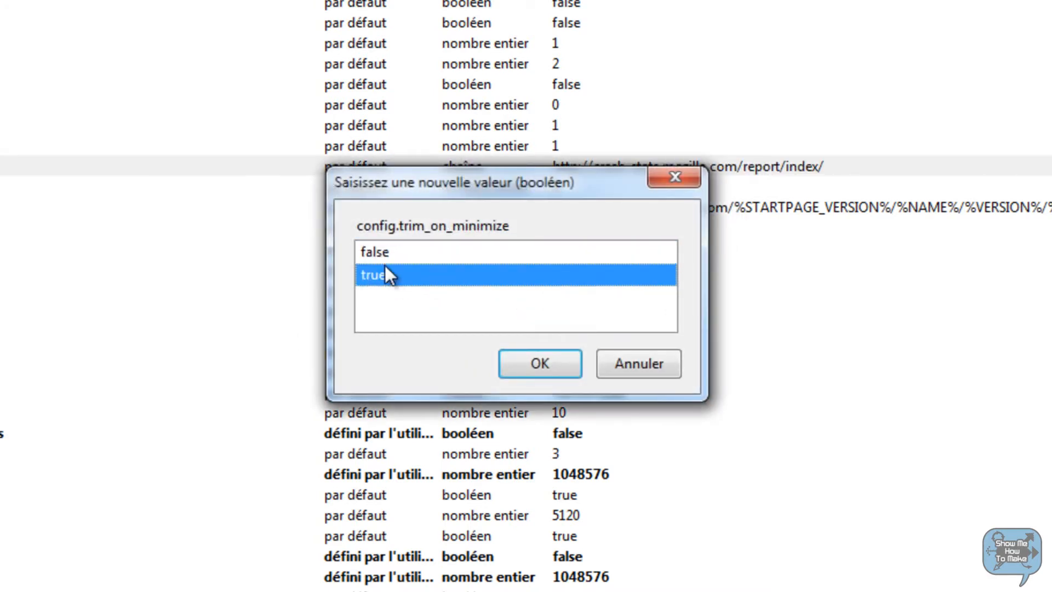
left_click(387, 258)
left_click(388, 274)
left_click(400, 255)
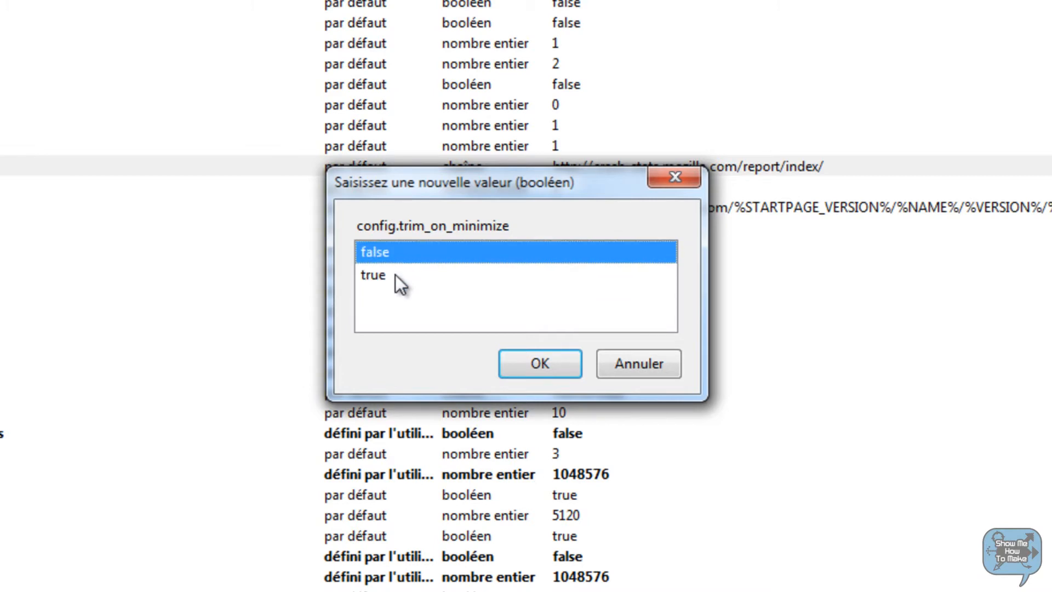
left_click(396, 274)
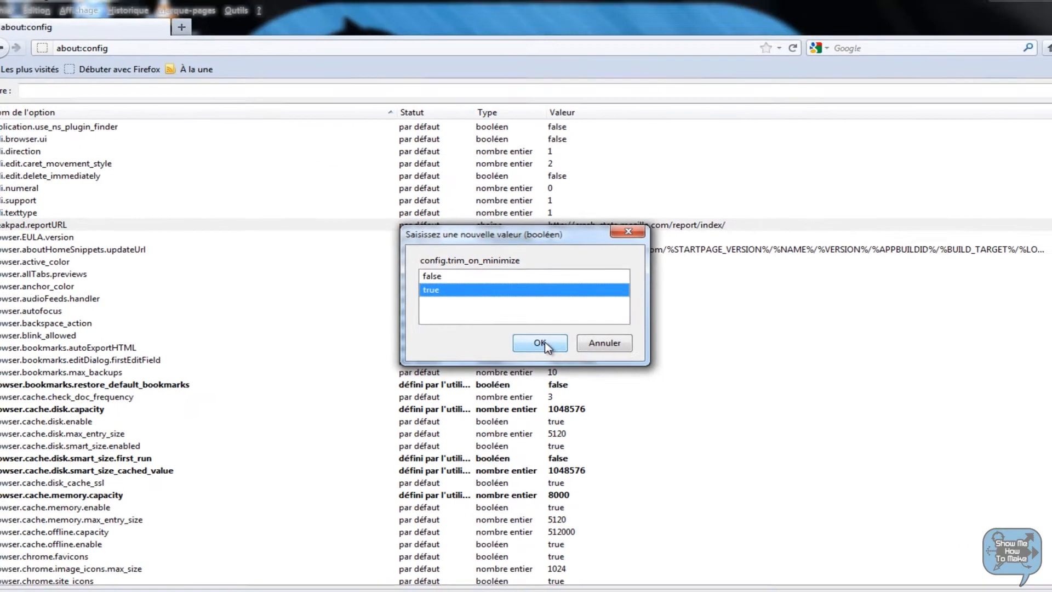
left_click(540, 364)
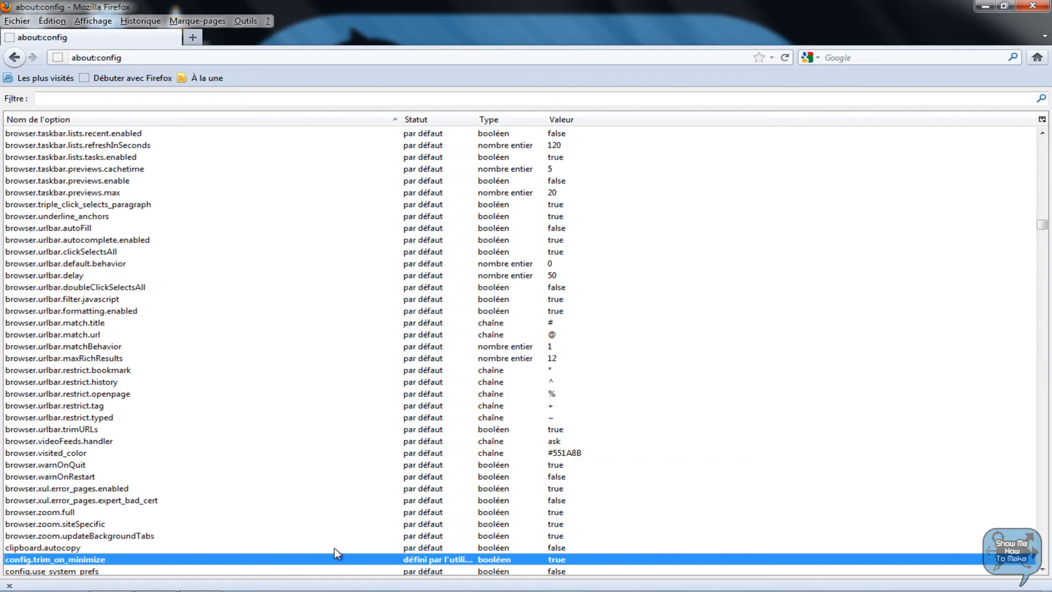
Step: Create a new Boolean preference named browser.turbo.enabled with the value true
scroll(334, 547, "down", 2)
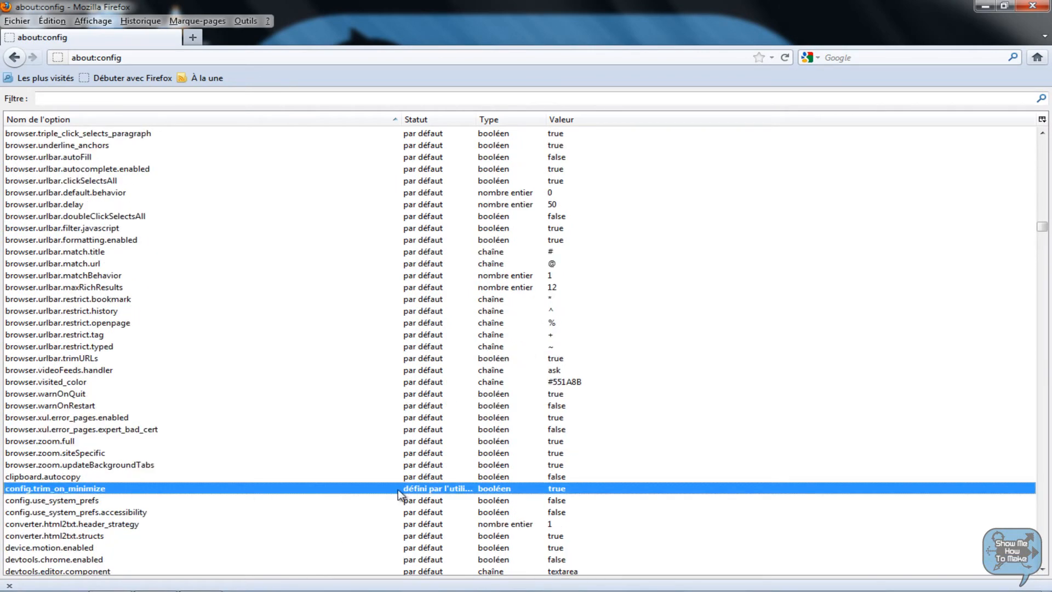
scroll(348, 468, "up", 3)
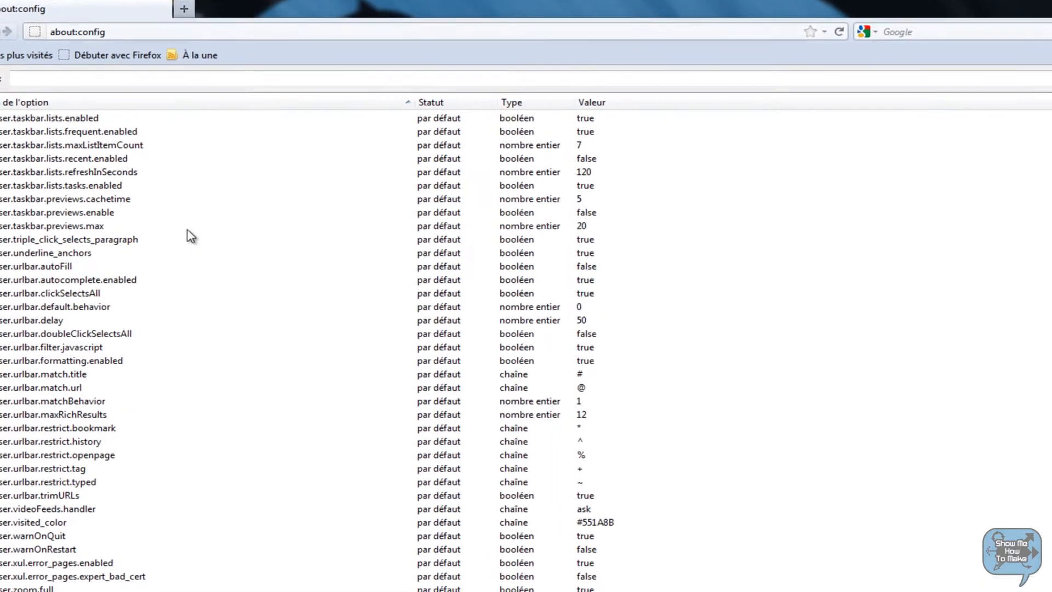
right_click(187, 231)
mouse_move(247, 309)
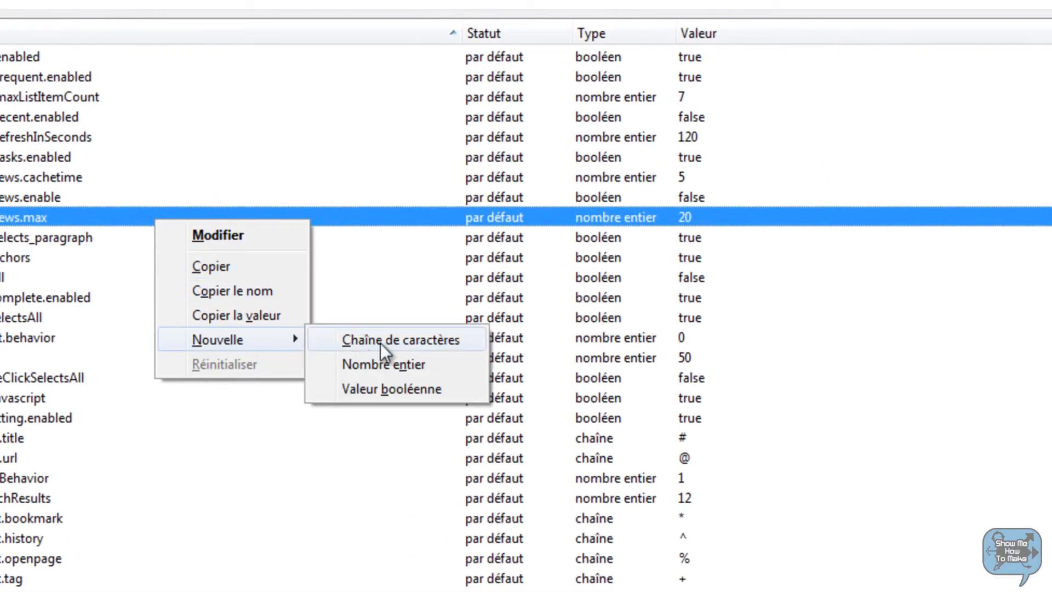
left_click(413, 389)
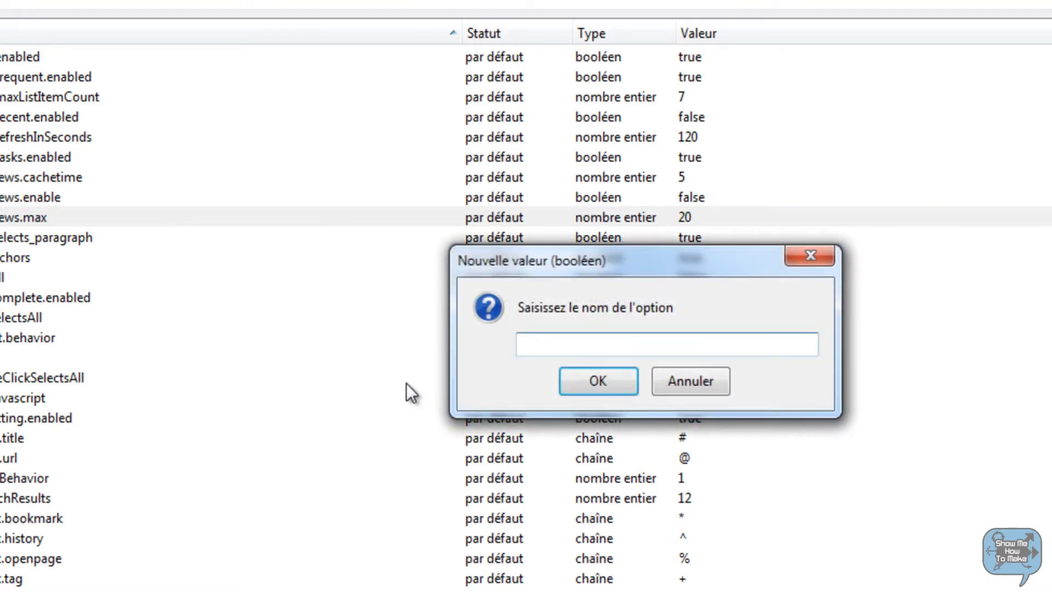
type("brow")
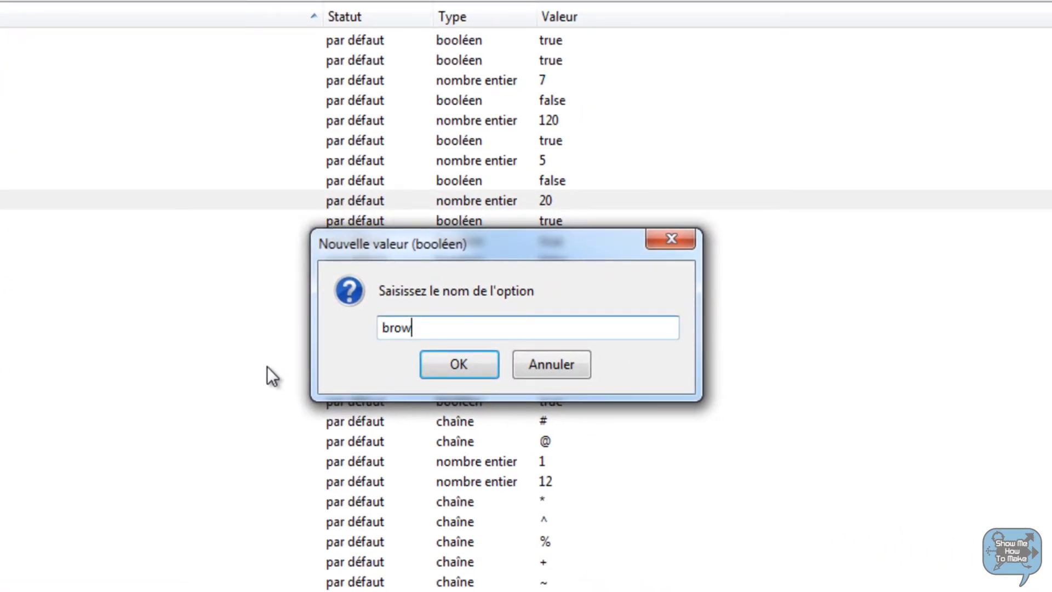
type("ser.turbo.enab")
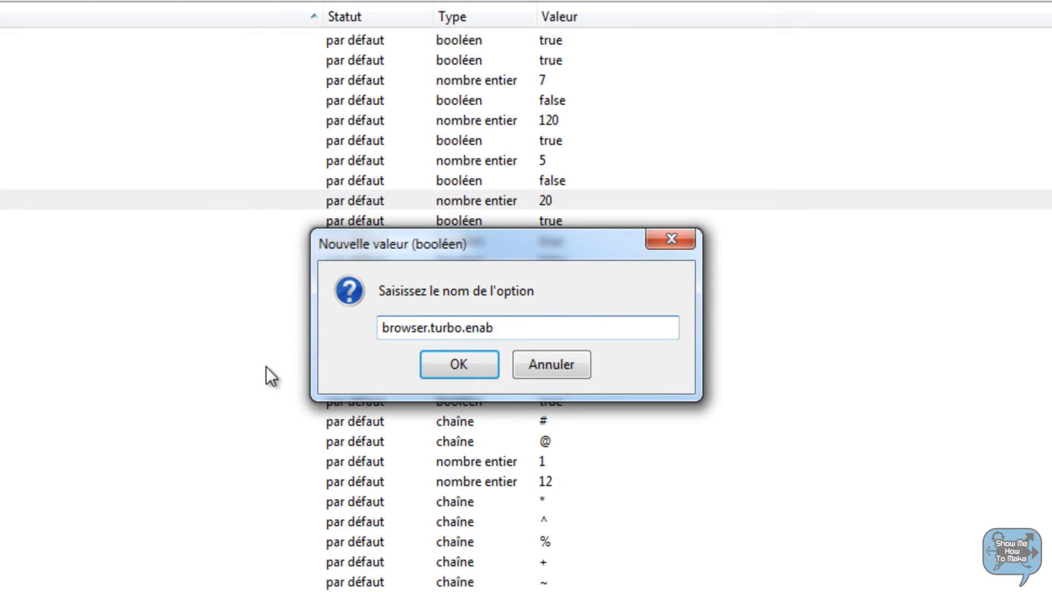
type("led")
left_click(474, 366)
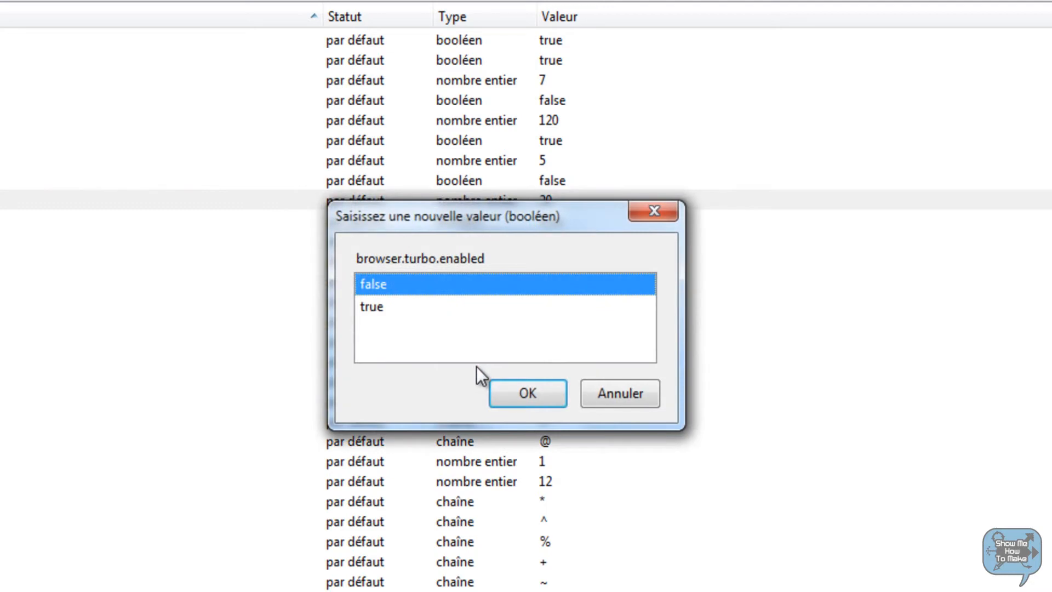
left_click(375, 307)
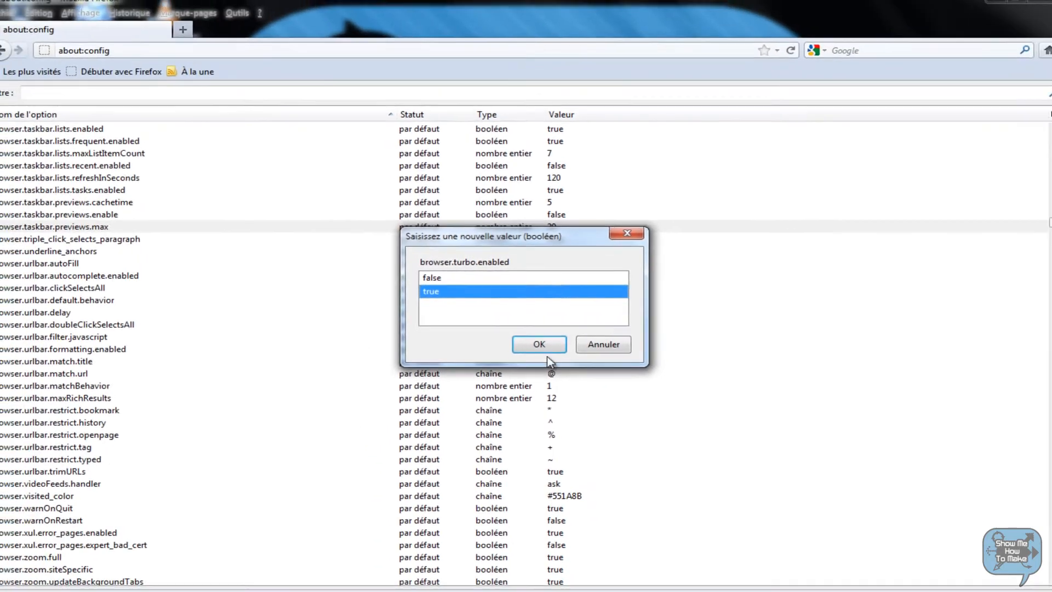
left_click(542, 346)
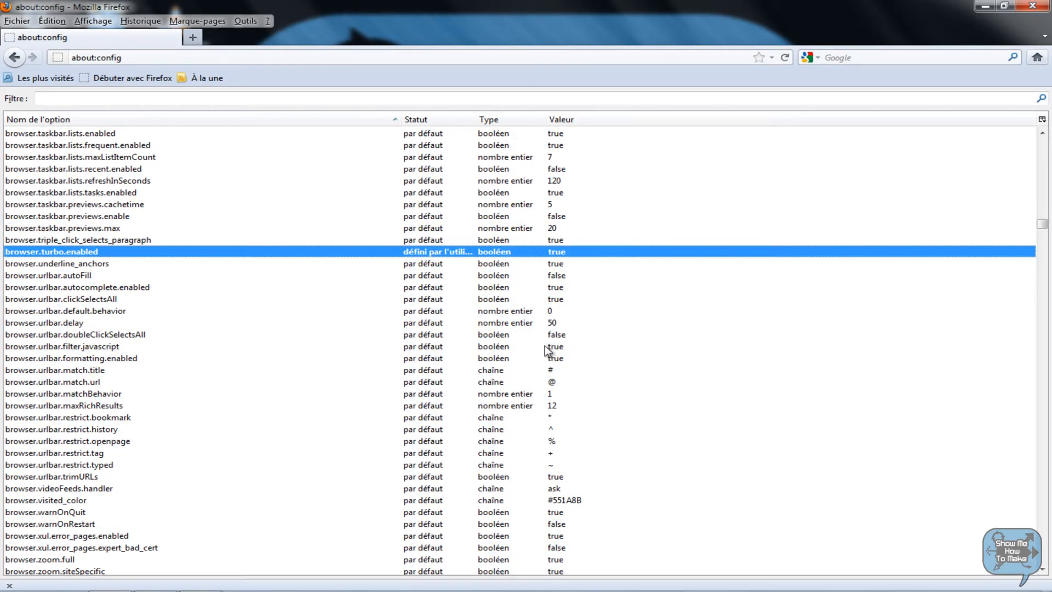
Step: Create a new integer preference named browser.sessionhistory.max_total_vewers with the value 0
scroll(547, 351, "down", 1)
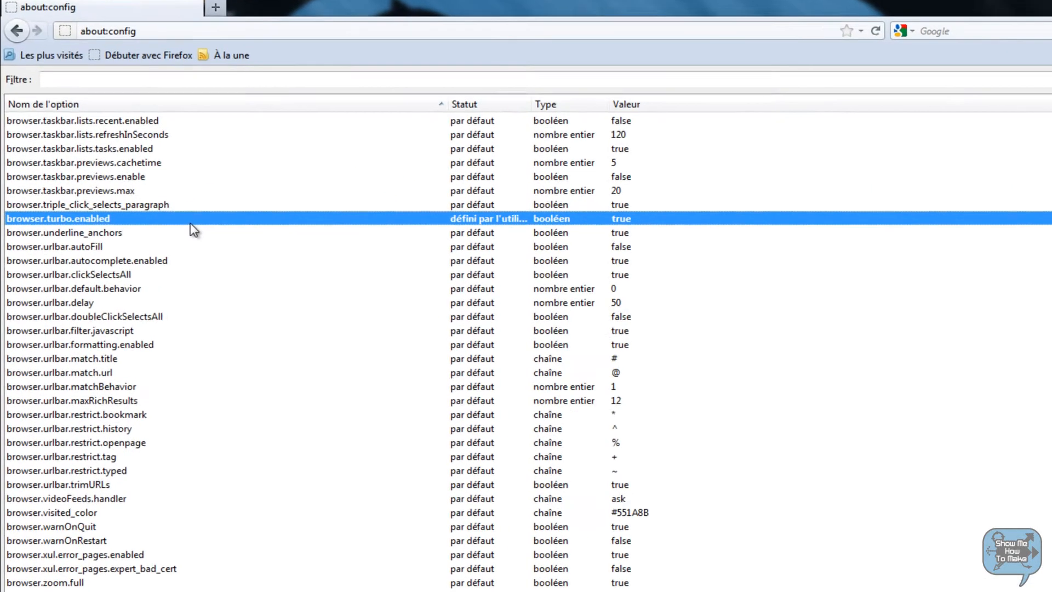
right_click(158, 230)
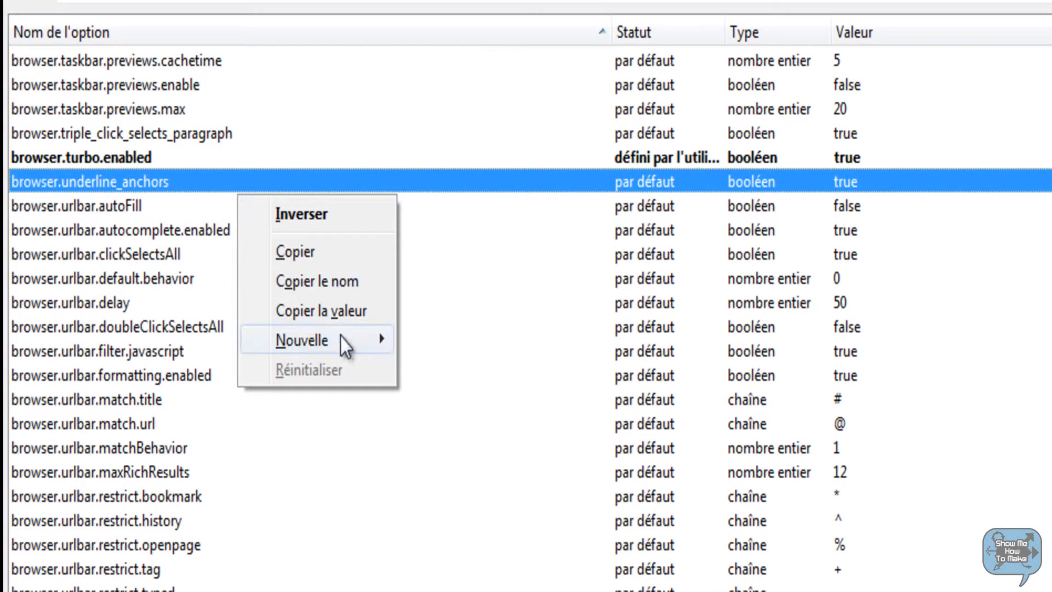
mouse_move(342, 340)
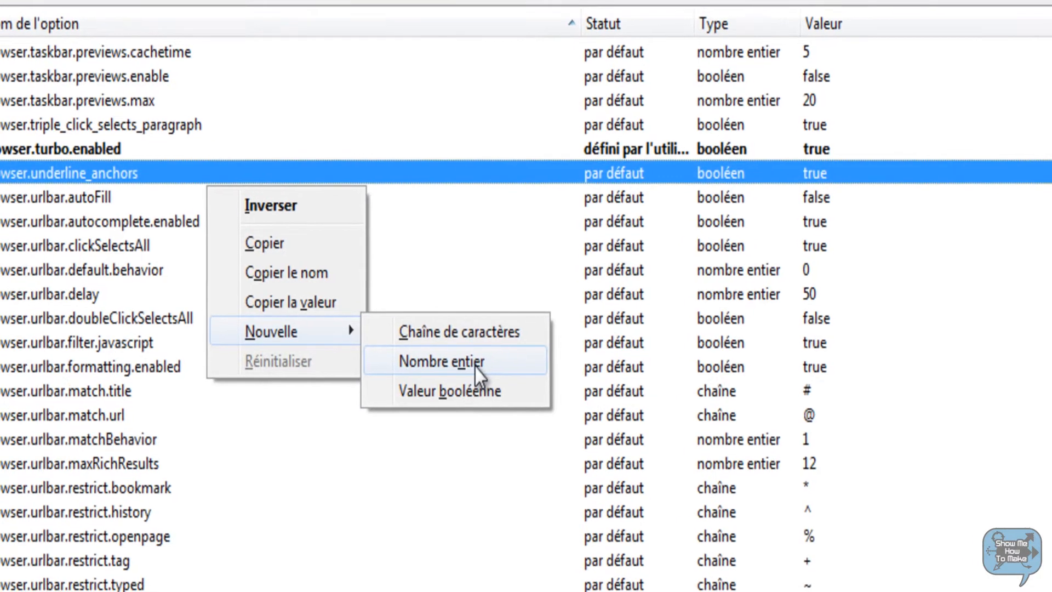
left_click(476, 364)
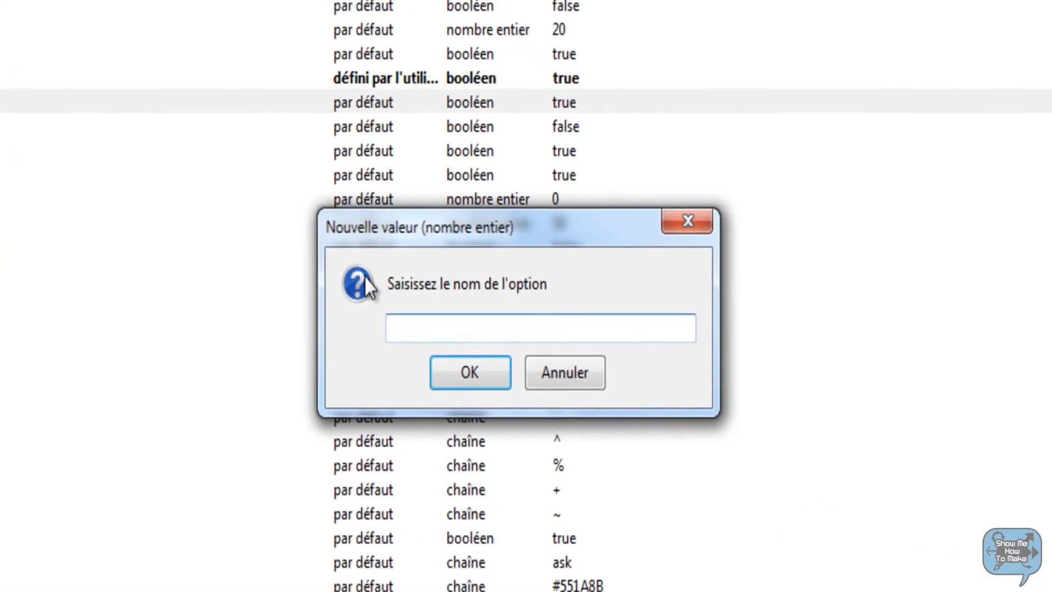
type("browser.sess")
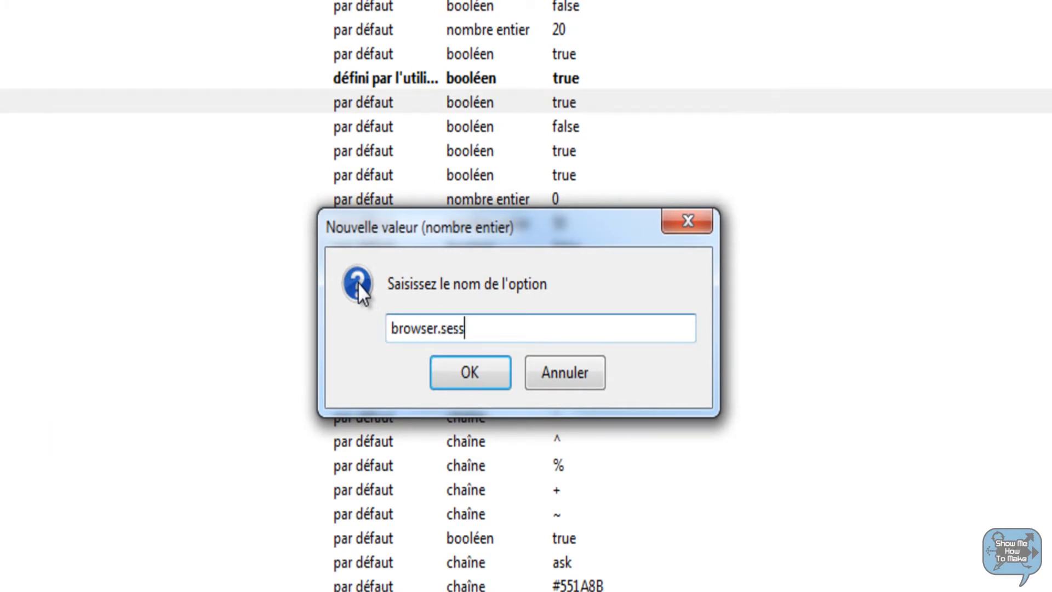
type("ionhistory")
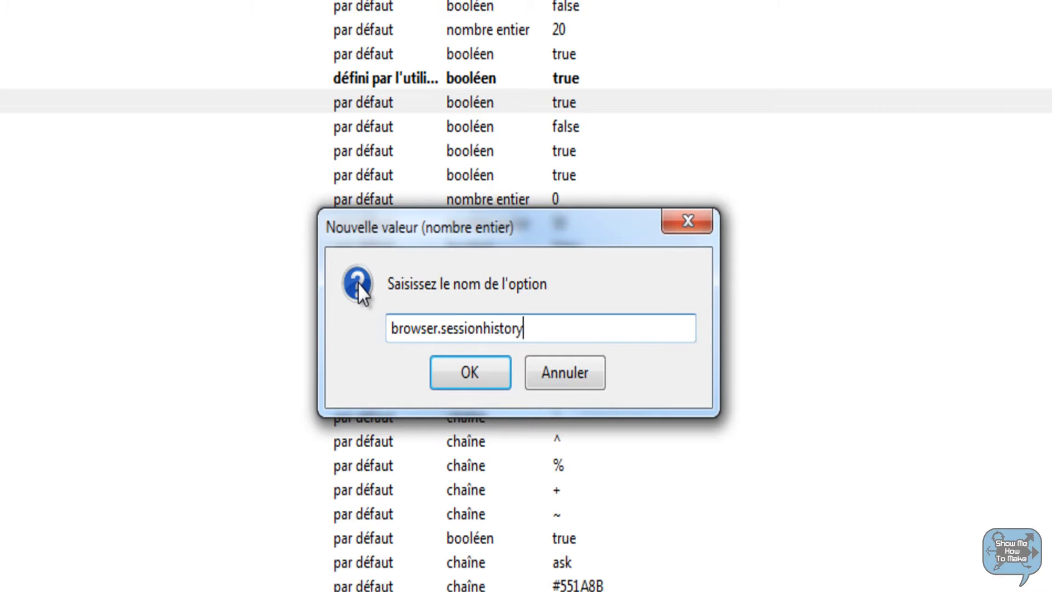
type(".max_total_")
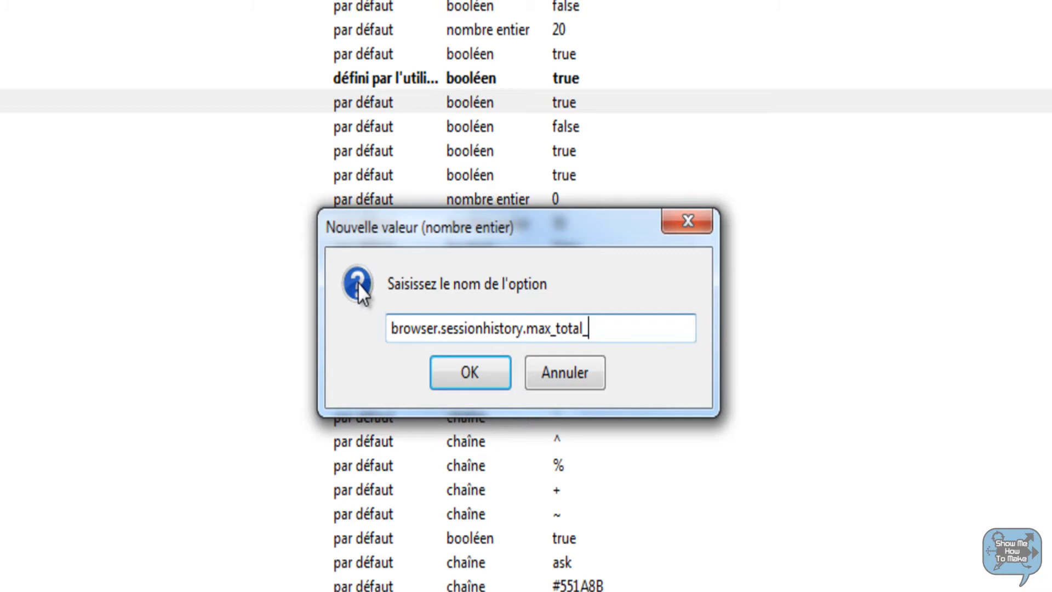
type("vewers")
key("Return")
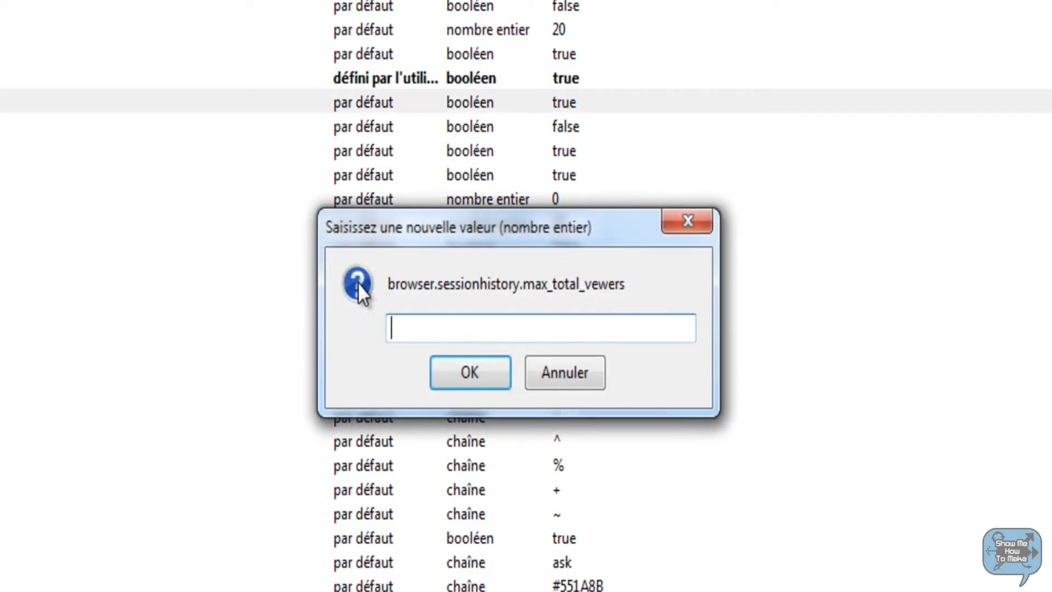
type("0")
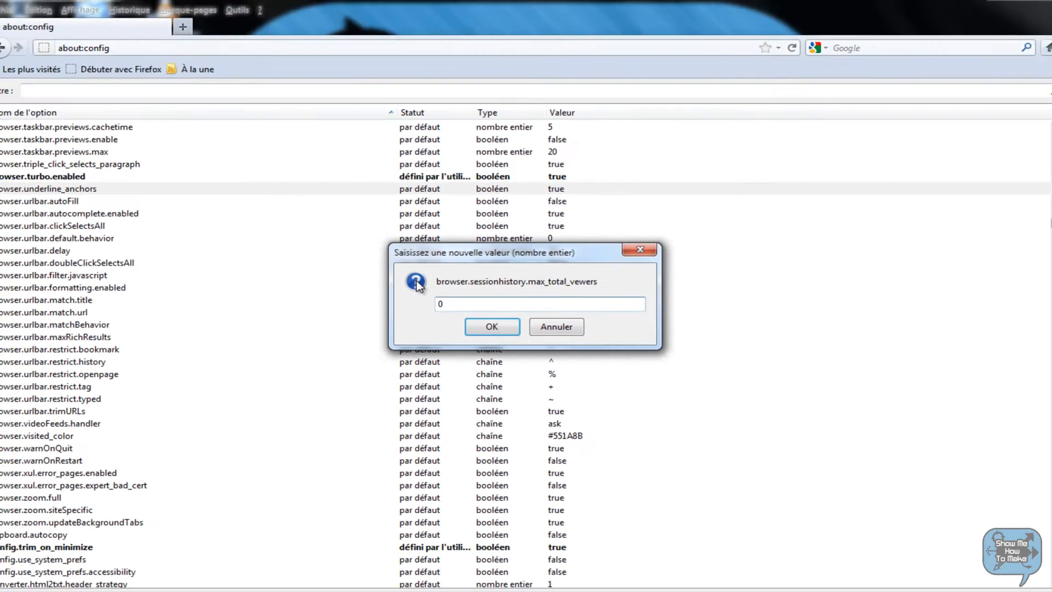
key("Return")
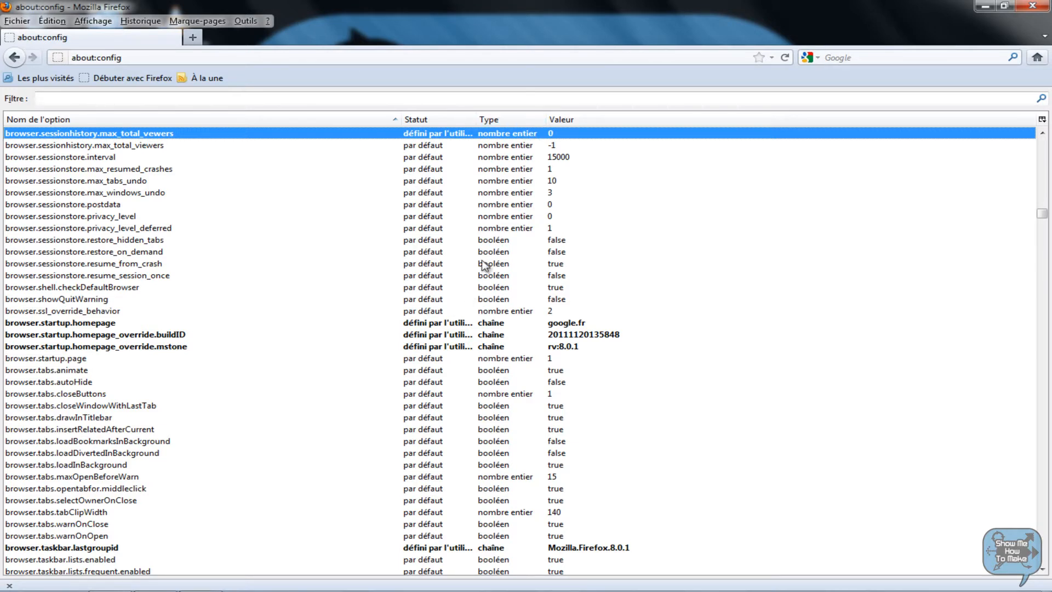
Step: Filter the preferences by network.http.pipelining and switch the network.http.pipelining preference to true
left_click(277, 99)
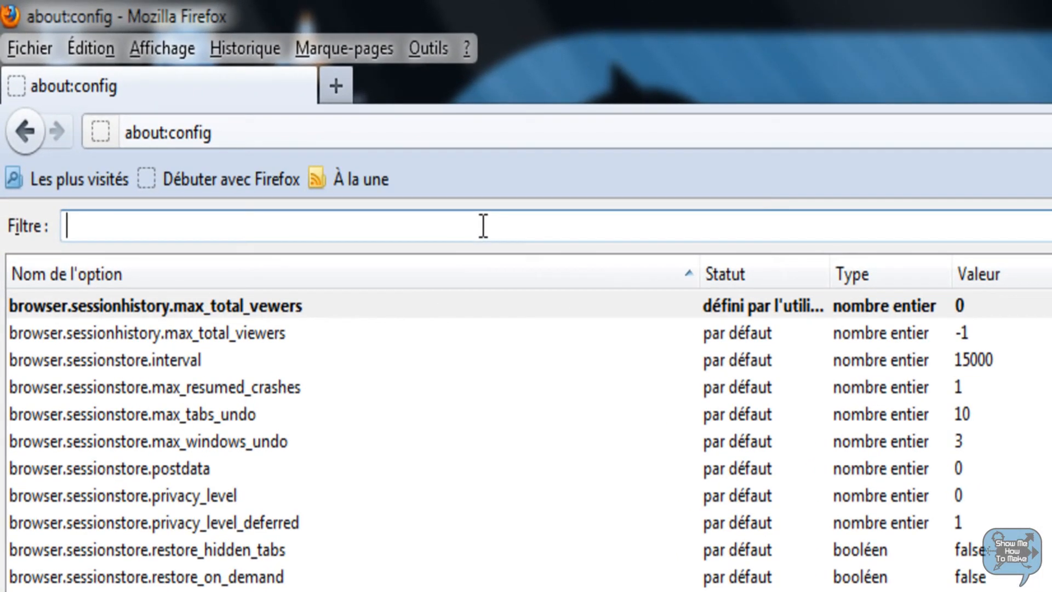
type("networ")
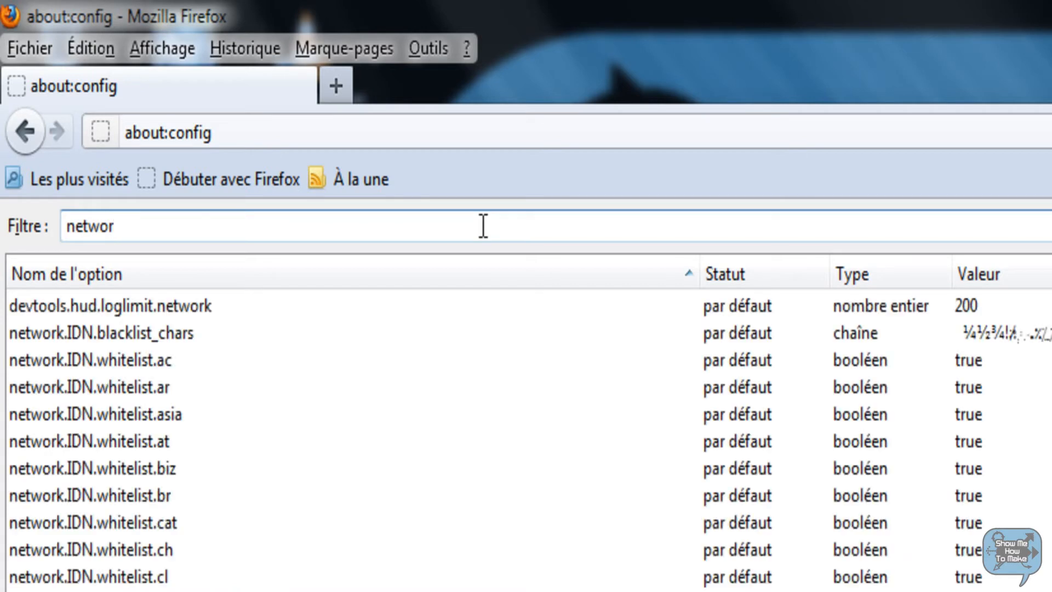
type("l")
key("BackSpace")
type("k.h")
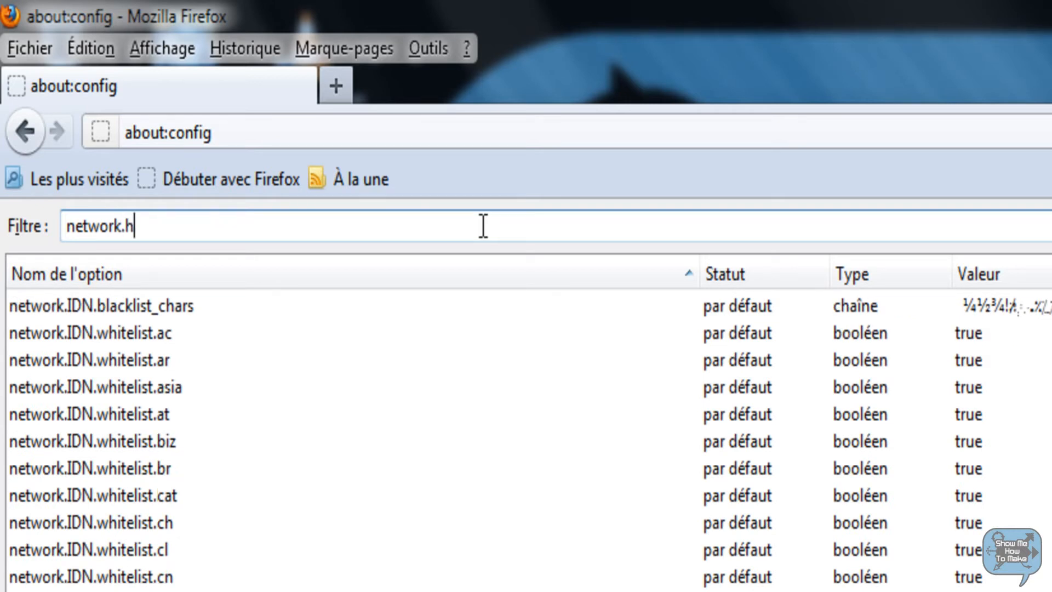
type("tttp")
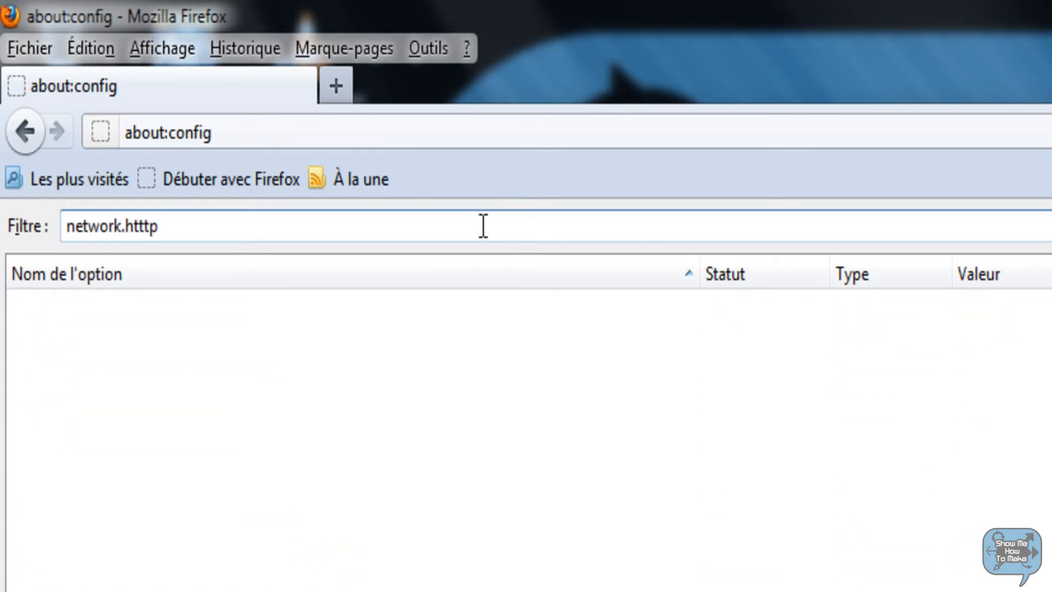
key("BackSpace")
key("BackSpace")
type("p")
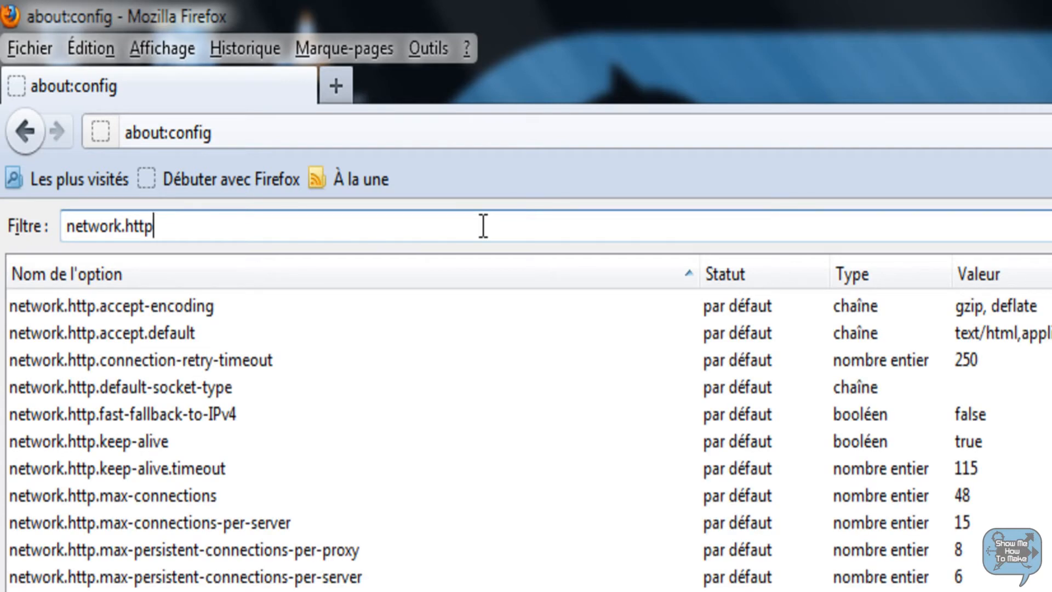
type(".pi")
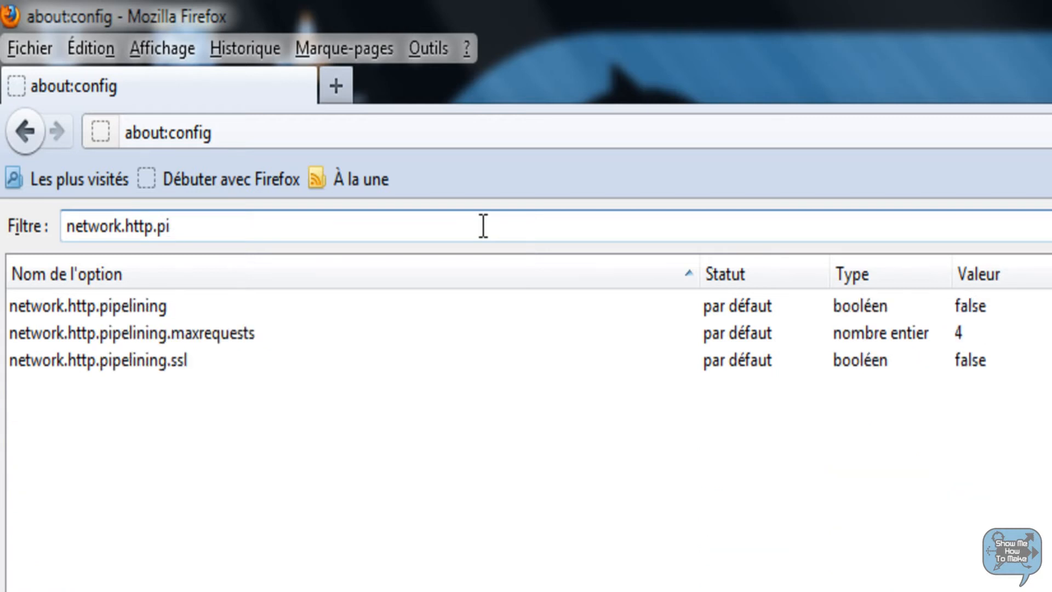
type("pe")
key("BackSpace")
type("pe")
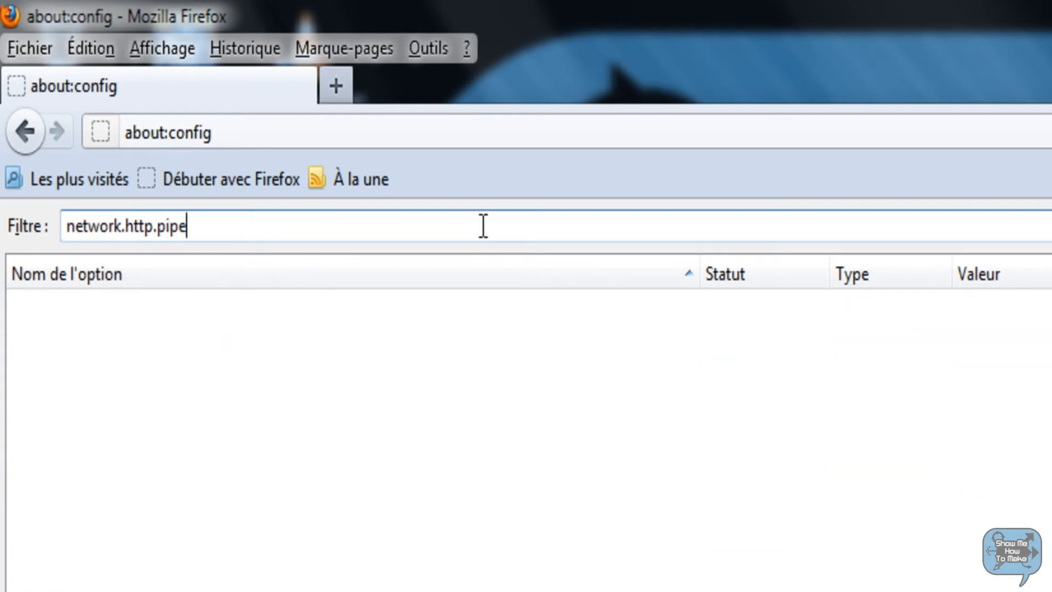
type("l")
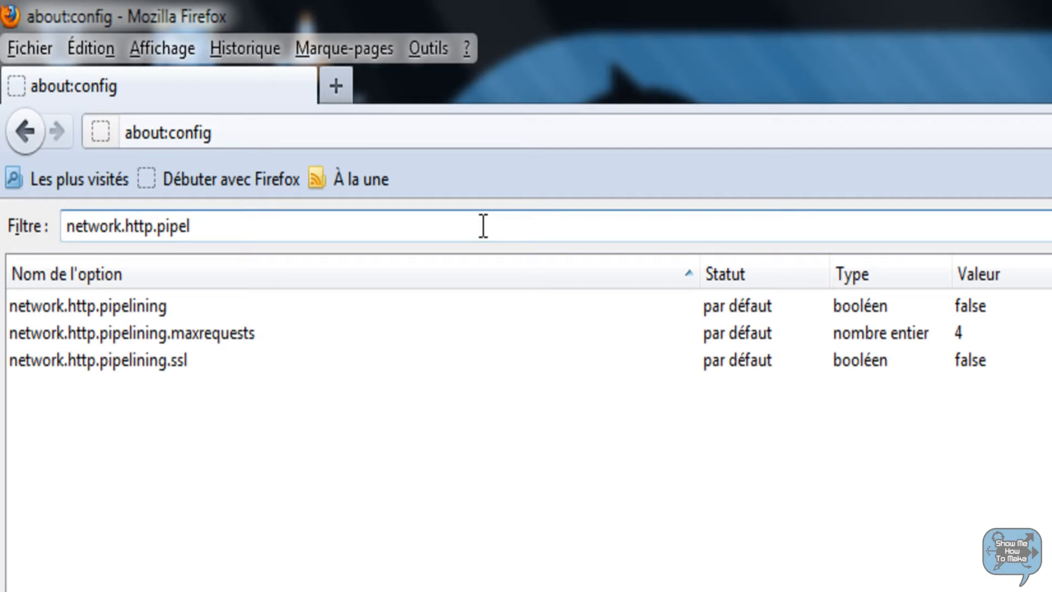
type("ining")
left_click(139, 314)
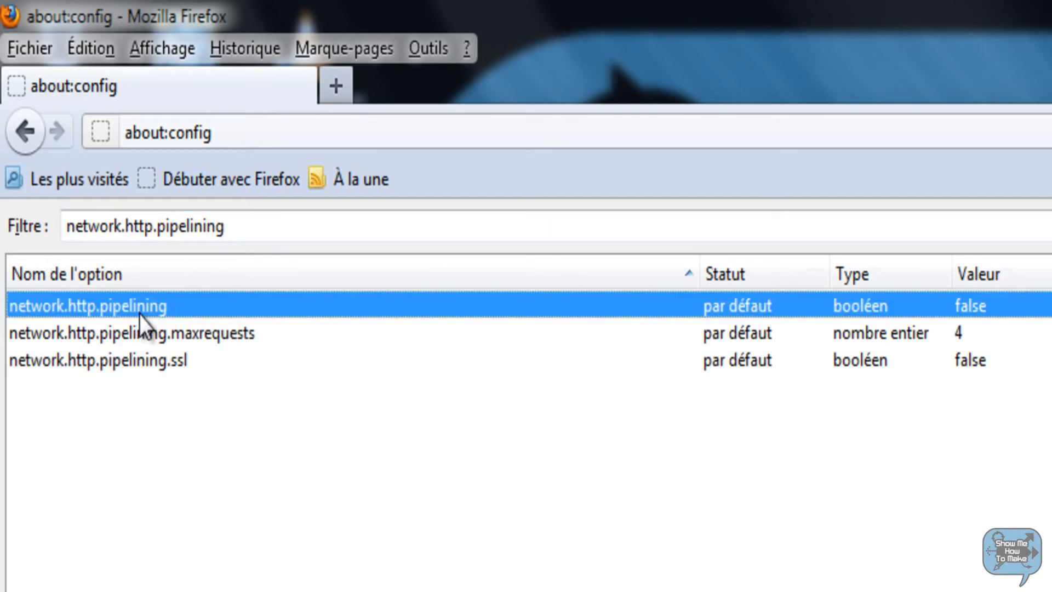
double_click(159, 306)
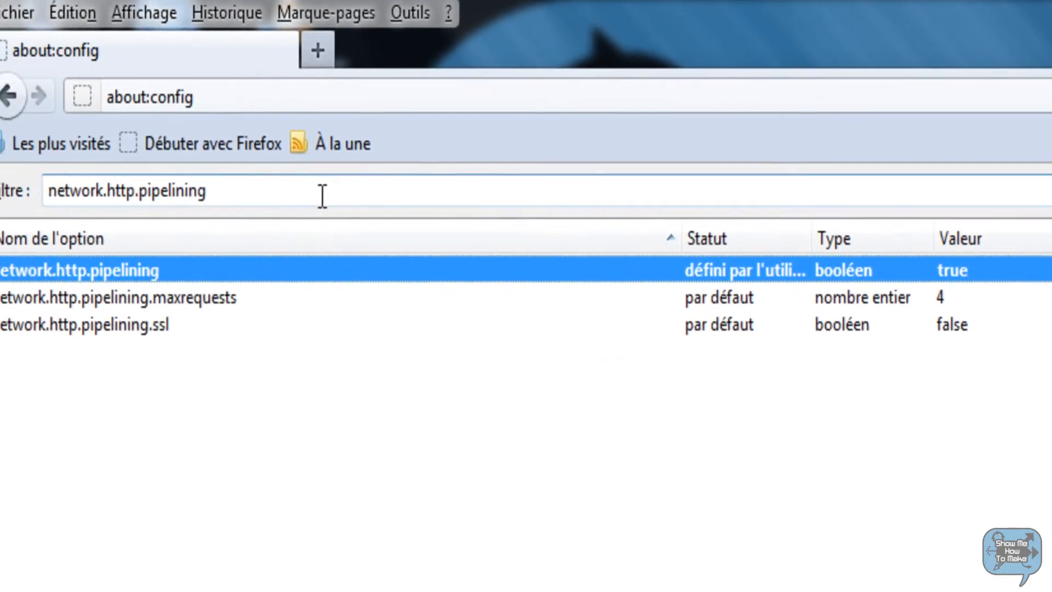
Step: Filter the preferences by network.http.pipelining.maxrequests
left_click_drag(253, 193, 14, 191)
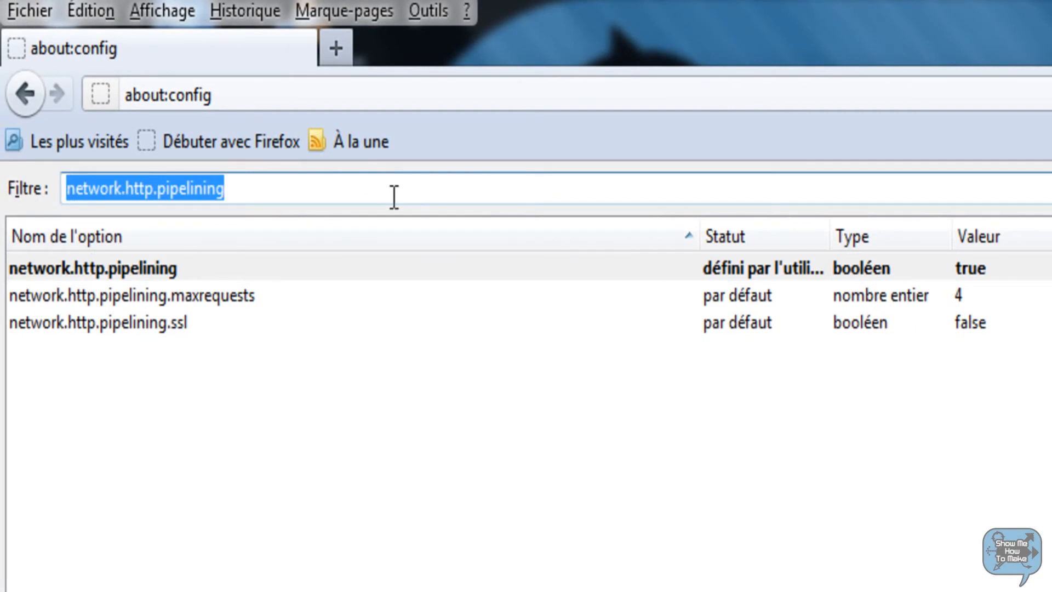
type("netw")
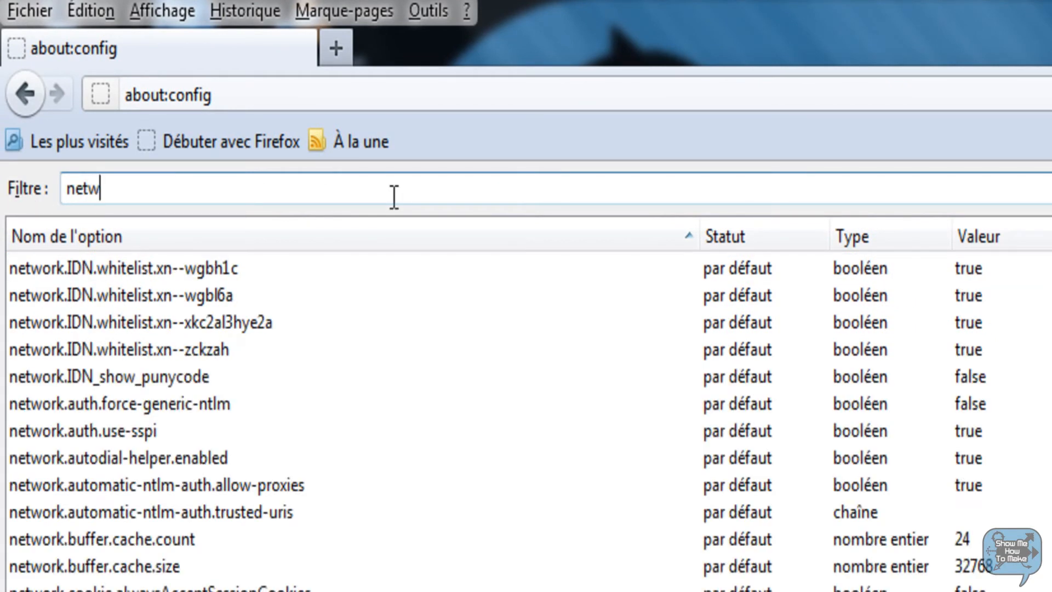
type("p")
key("BackSpace")
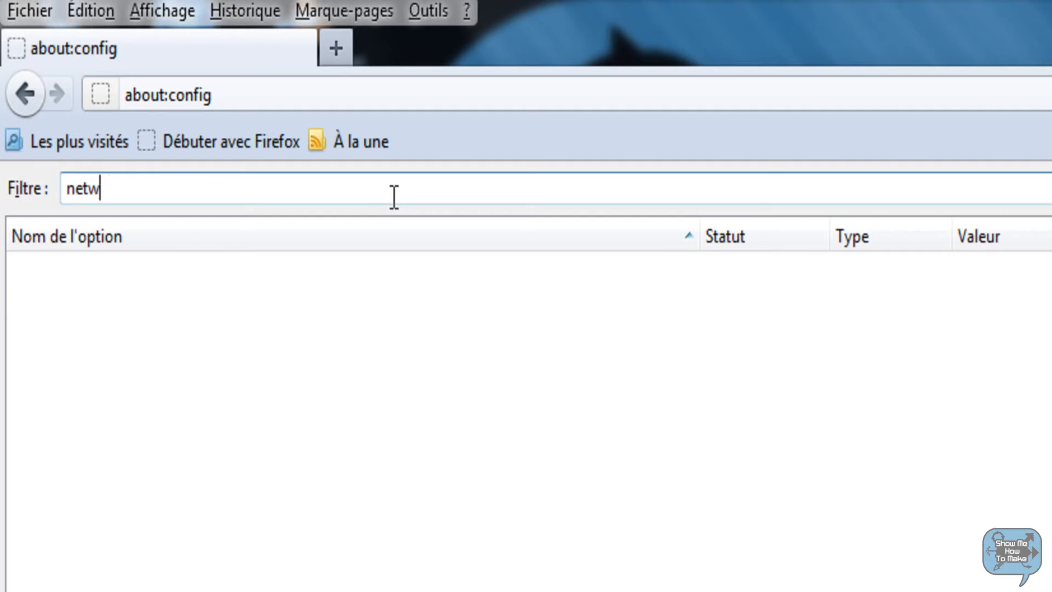
type("ork")
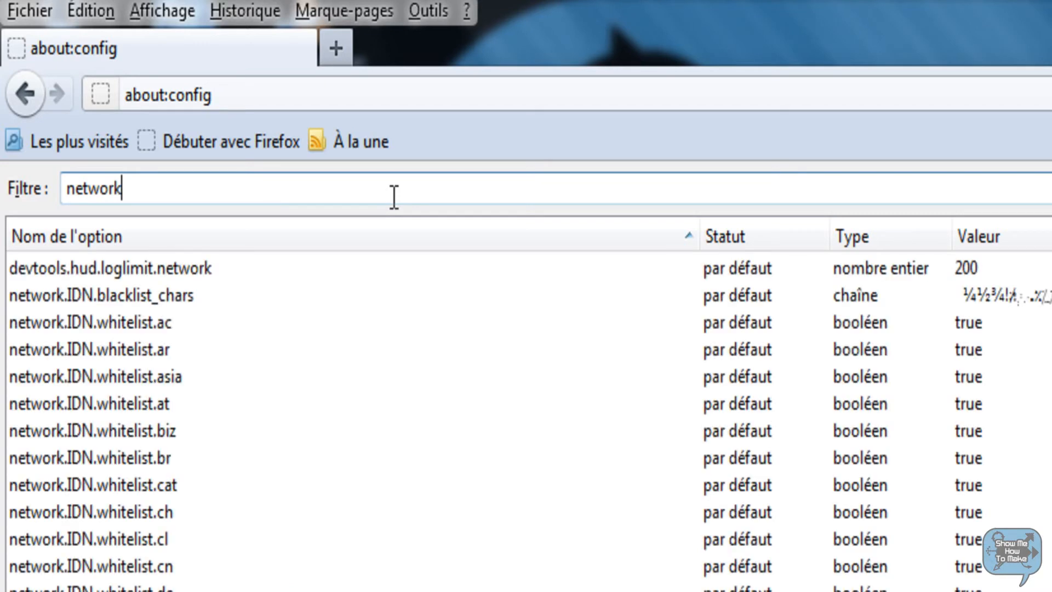
type(".htt")
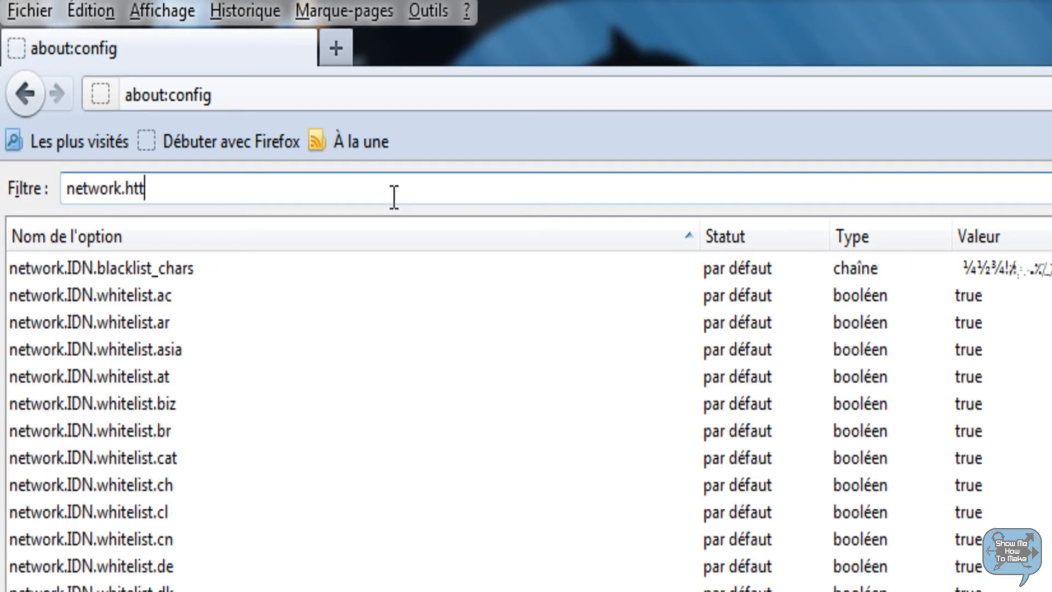
type("p.p")
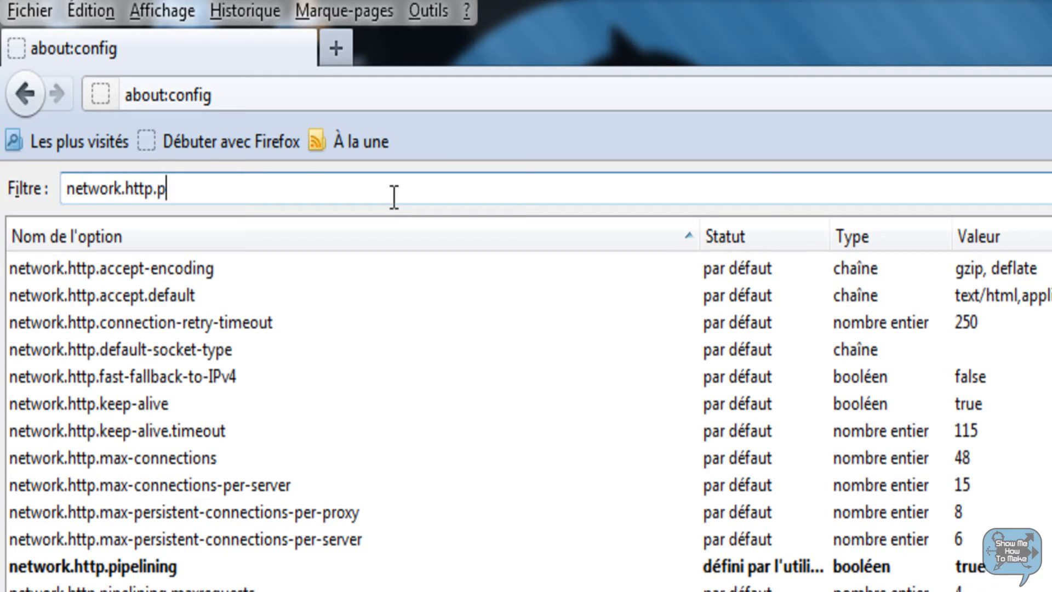
type("ipe")
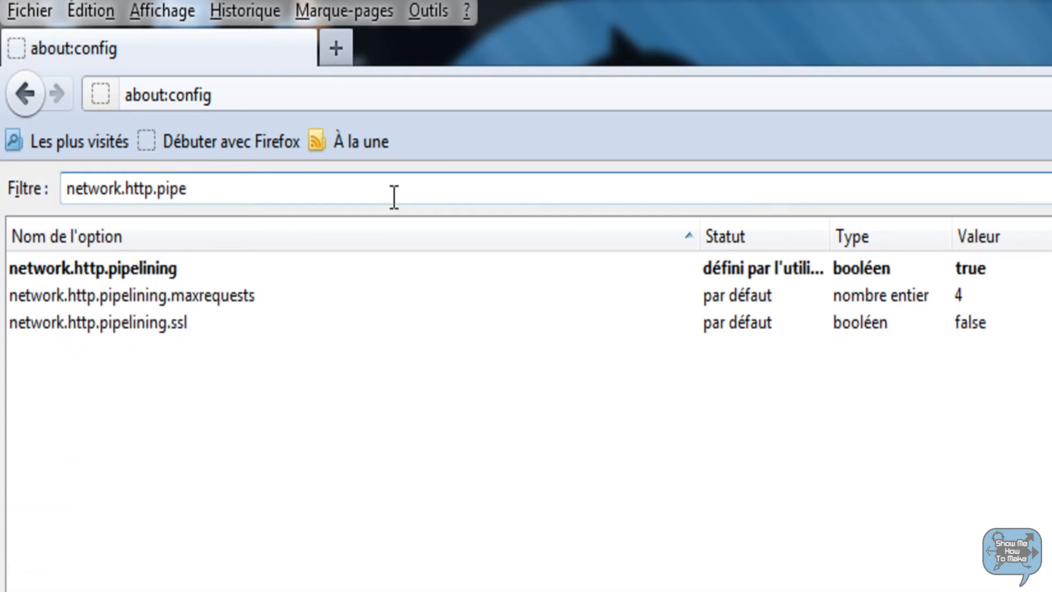
type("lining.max")
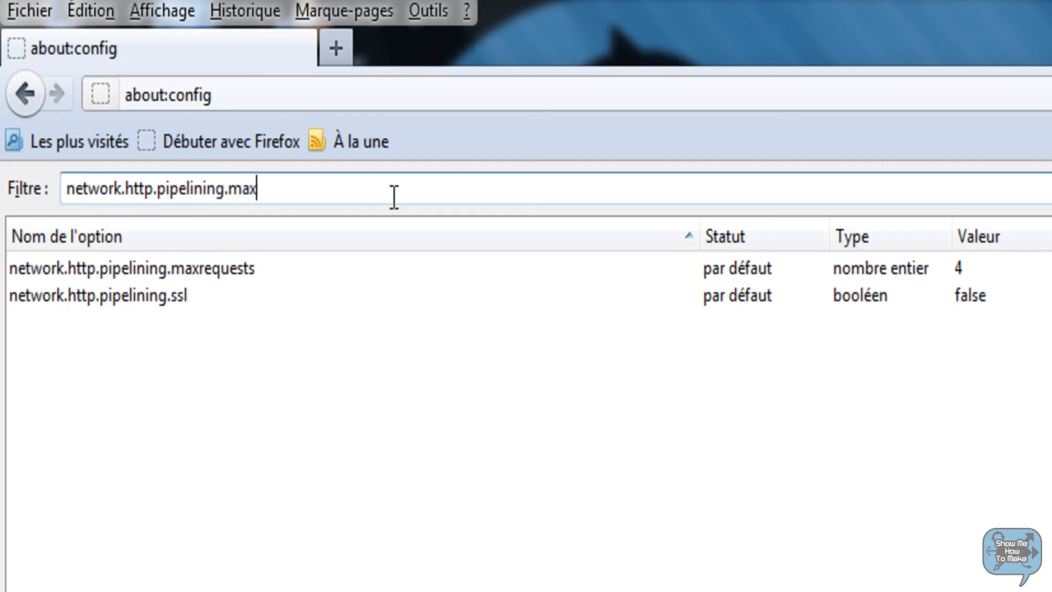
type("req")
type("uests")
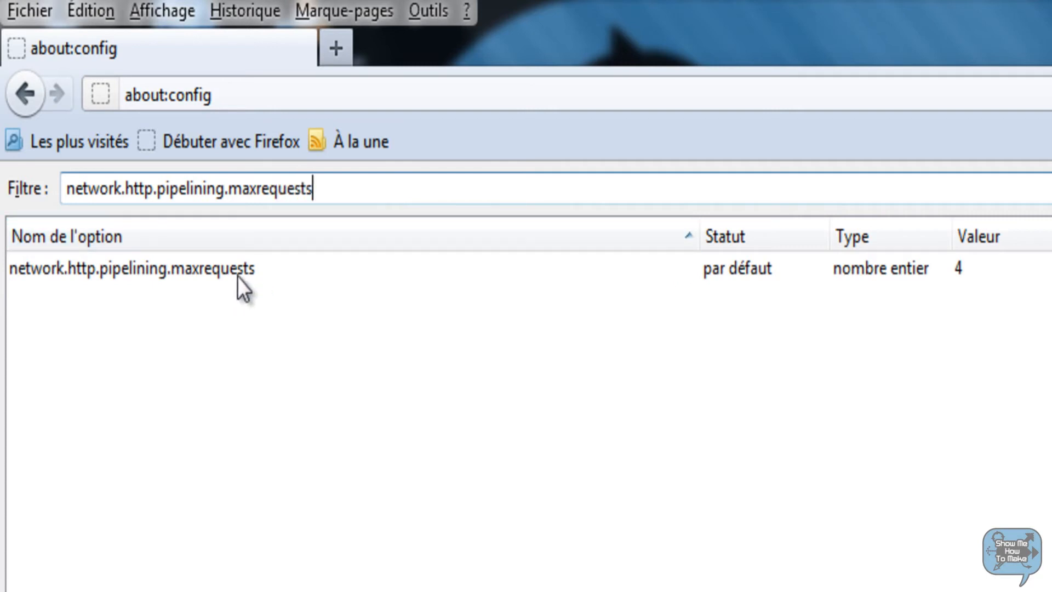
Step: Set the value of the network.http.pipelining.maxrequests preference to 9
left_click(255, 271)
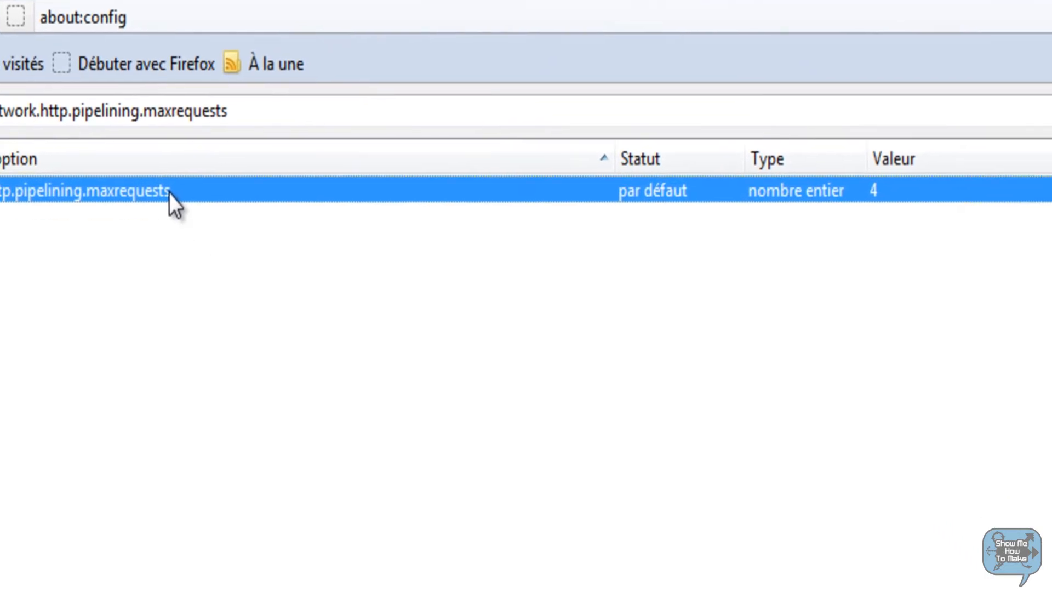
double_click(254, 271)
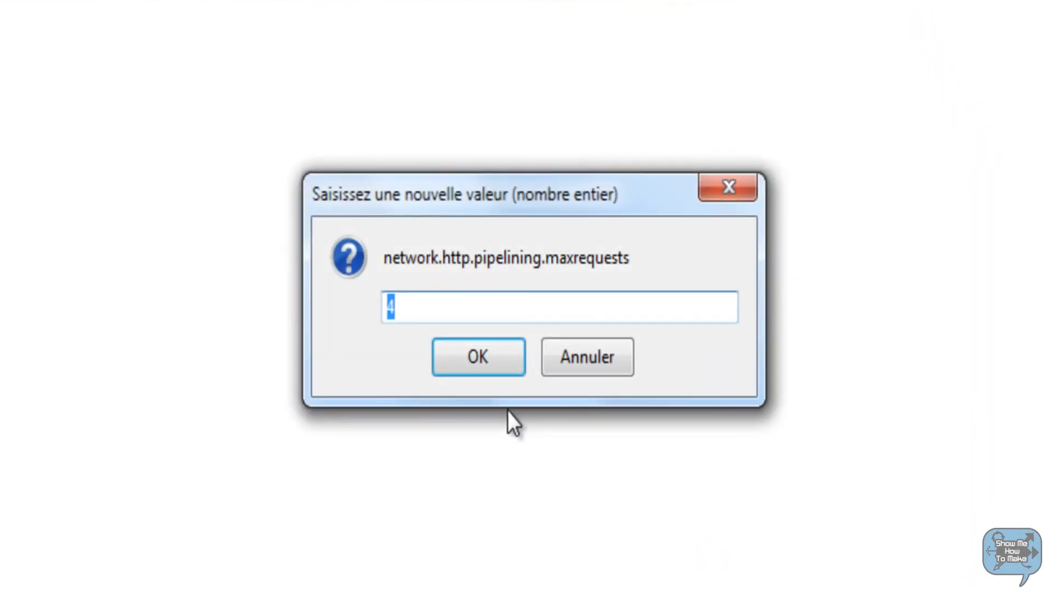
type("9")
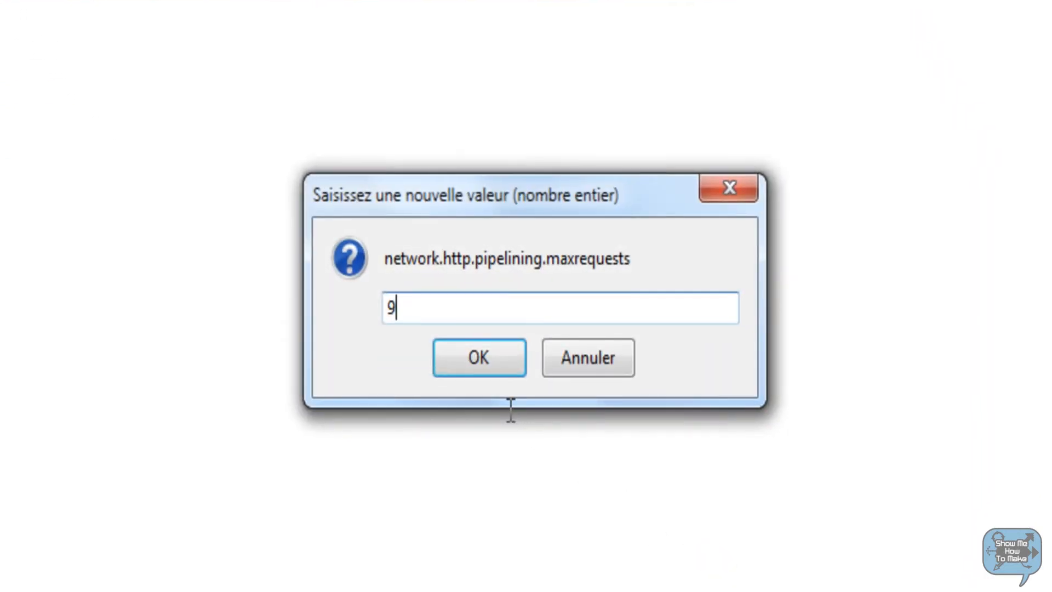
key("Return")
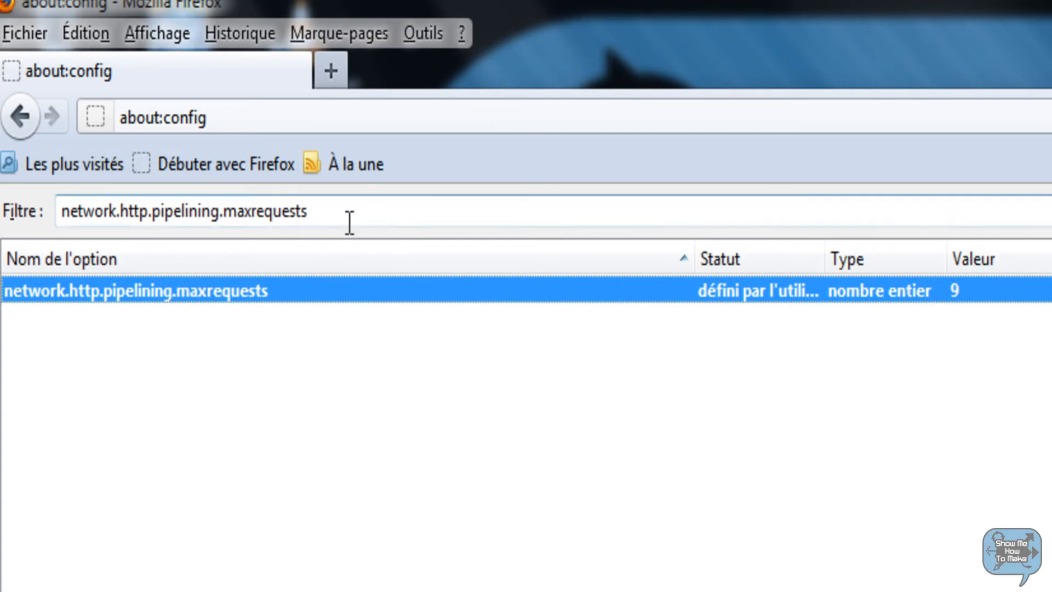
Step: Filter the preferences by network.http.proxy.pipelining and switch the network.http.proxy.pipelining preference to true
left_click_drag(347, 222, 43, 207)
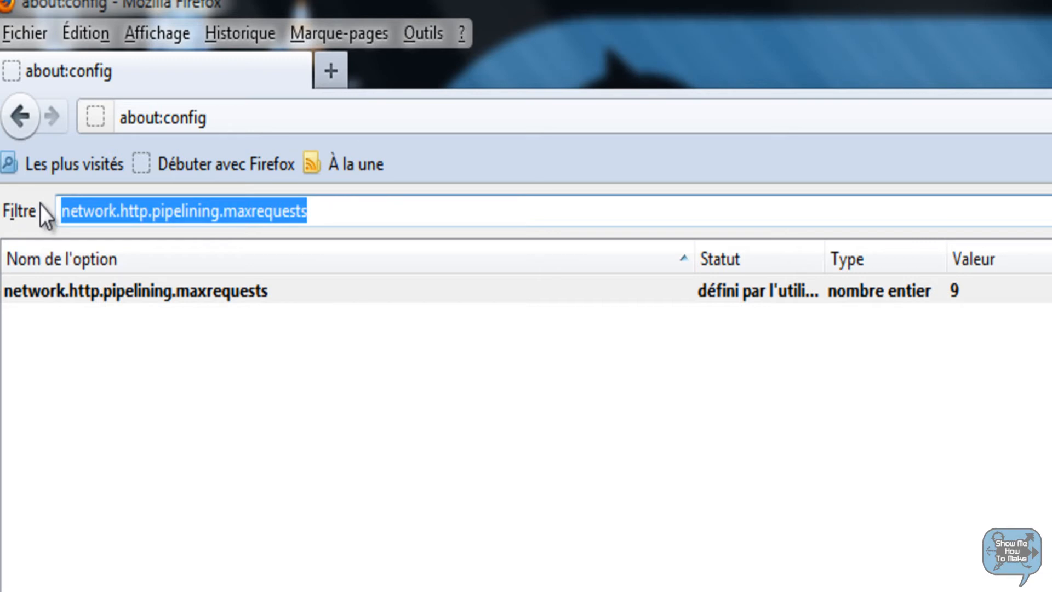
type("netw")
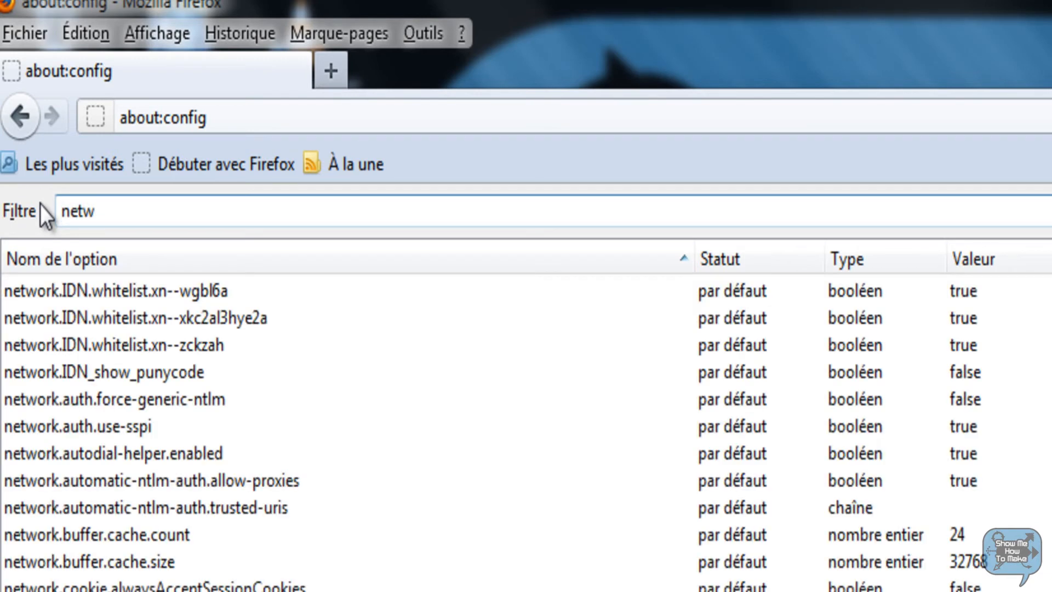
type("ork.http")
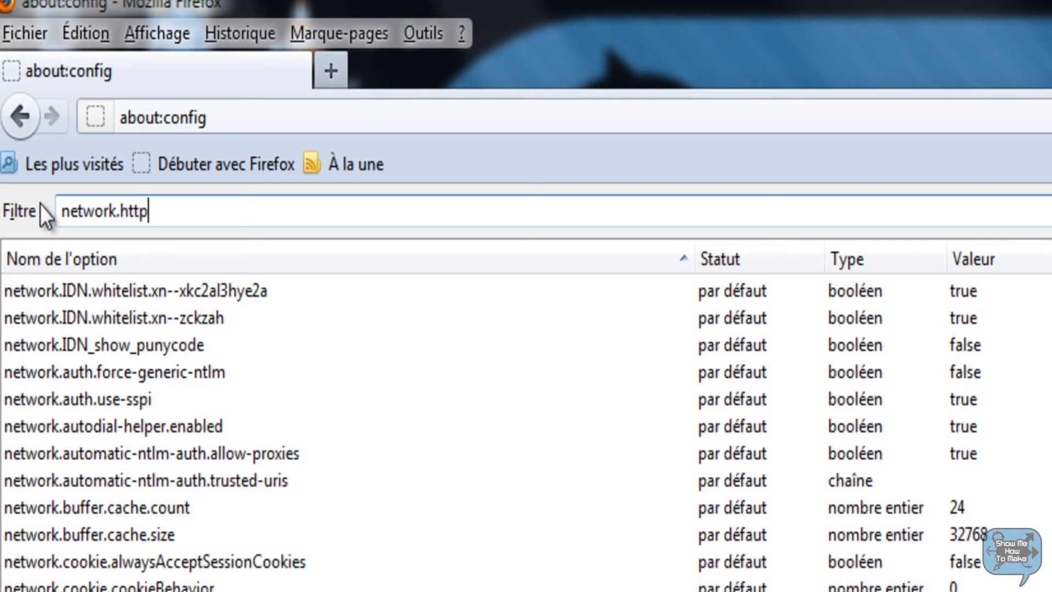
type(".prox")
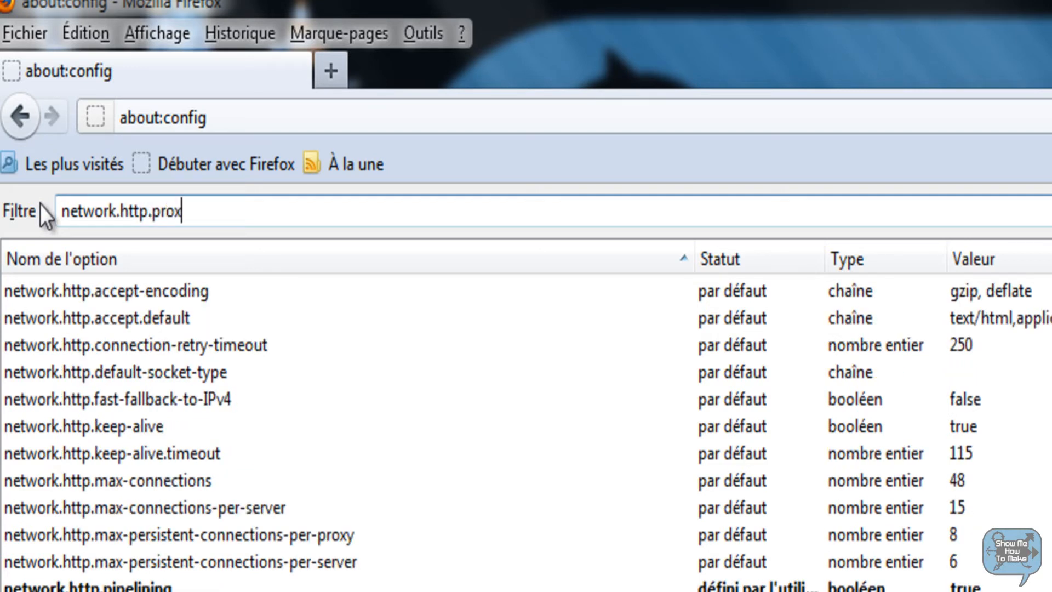
type("y.p")
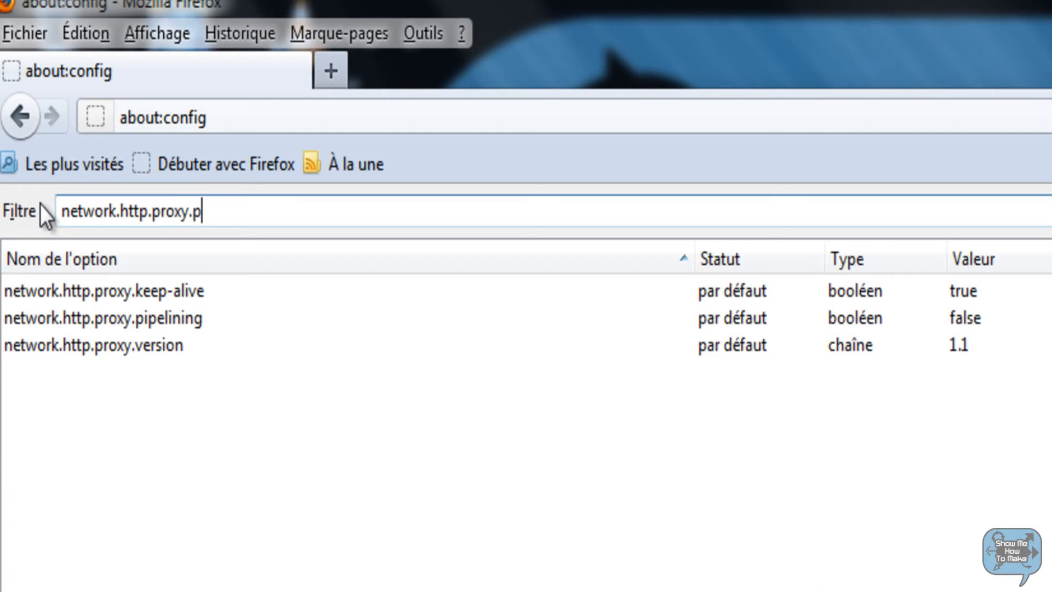
type("ipeli")
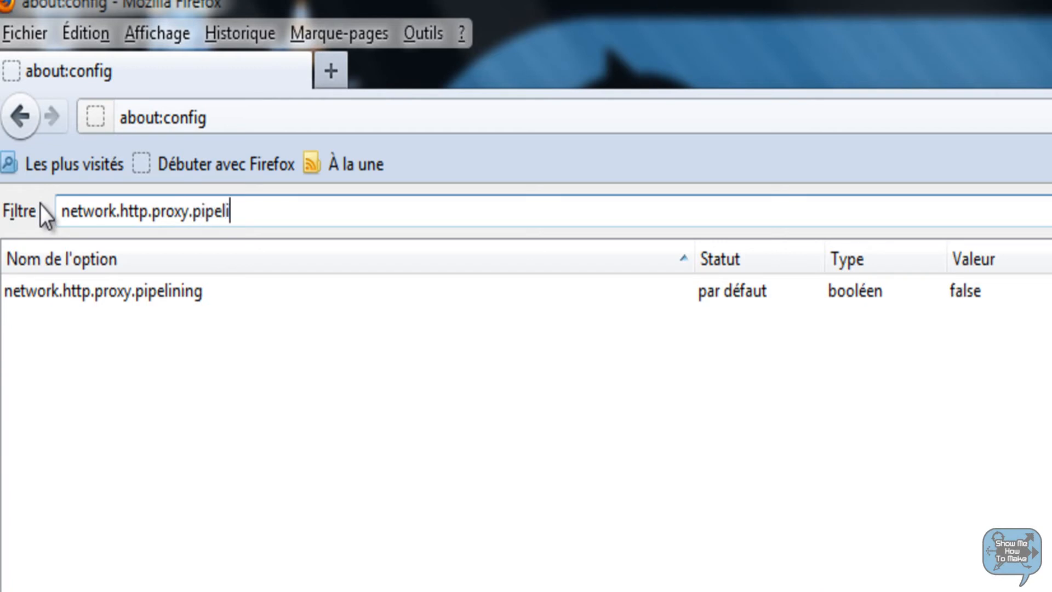
type("ning")
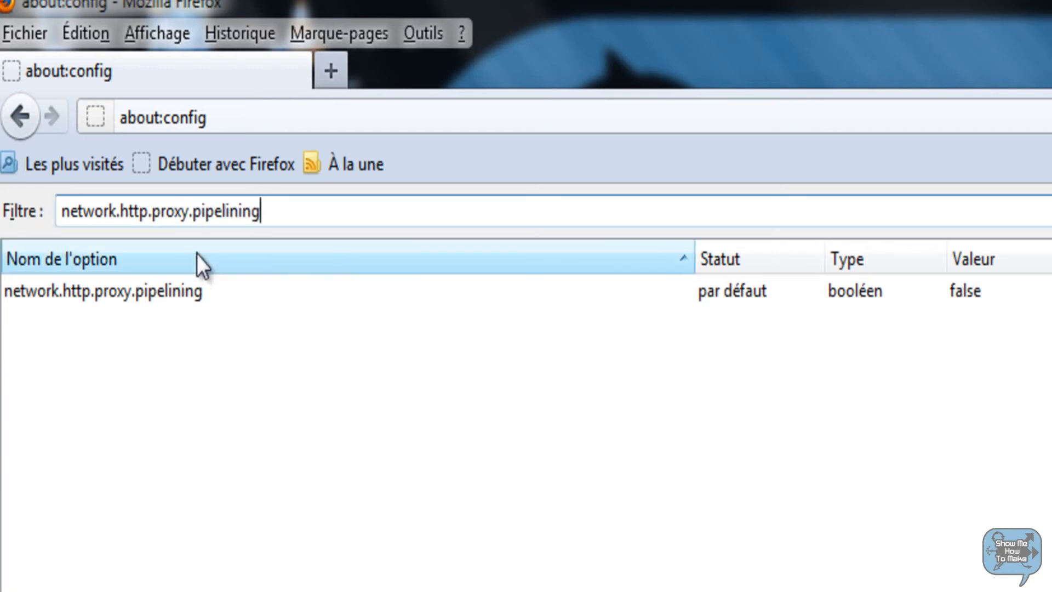
double_click(979, 292)
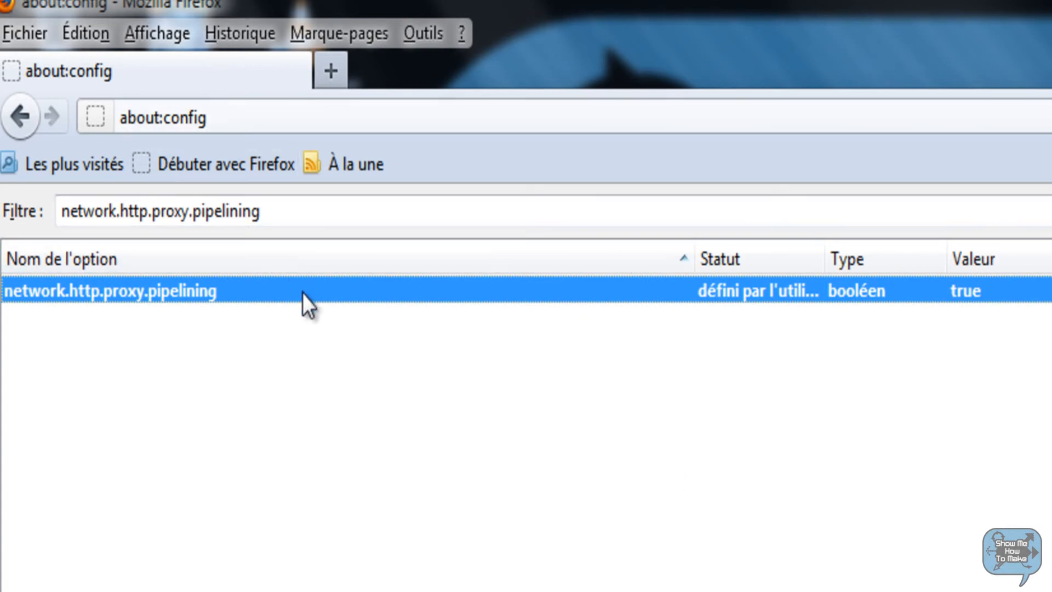
Step: Clear the preference filter and create a new string preference named nglayout.initialpaint.delay with the value 2000
left_click_drag(295, 218, 56, 198)
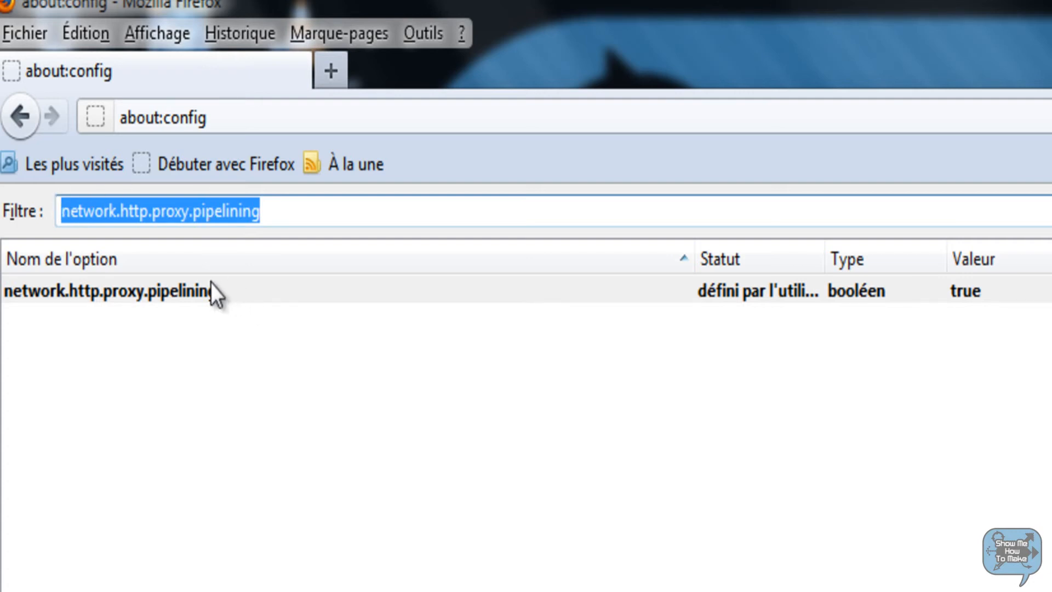
key("BackSpace")
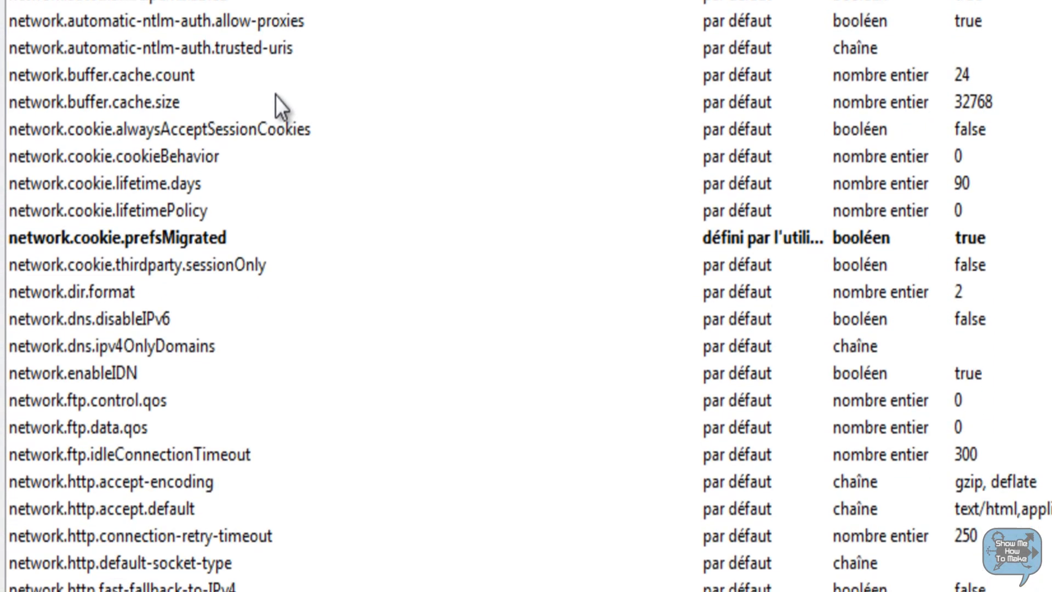
right_click(271, 448)
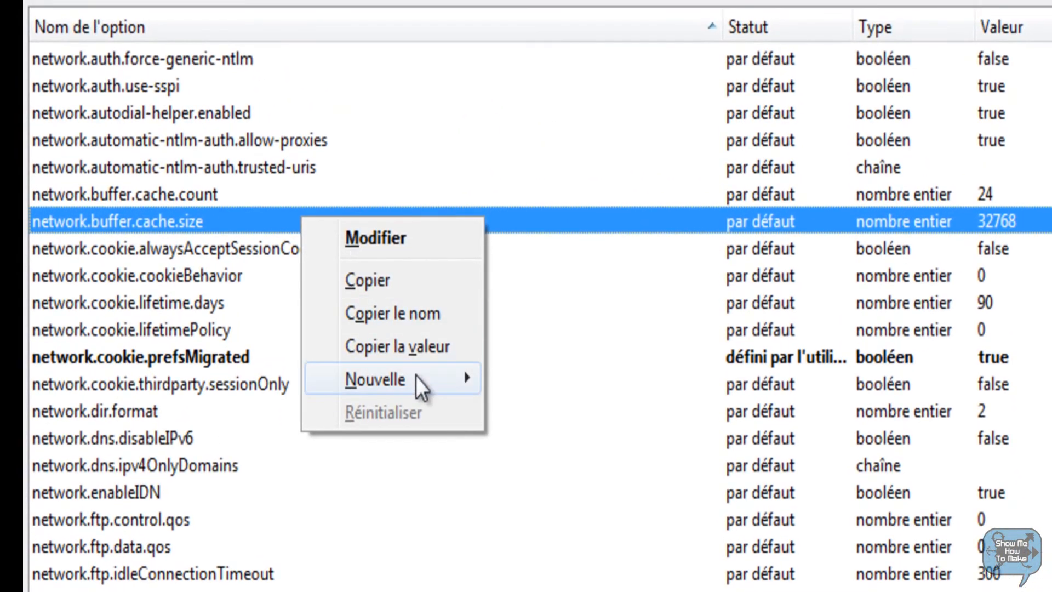
mouse_move(439, 248)
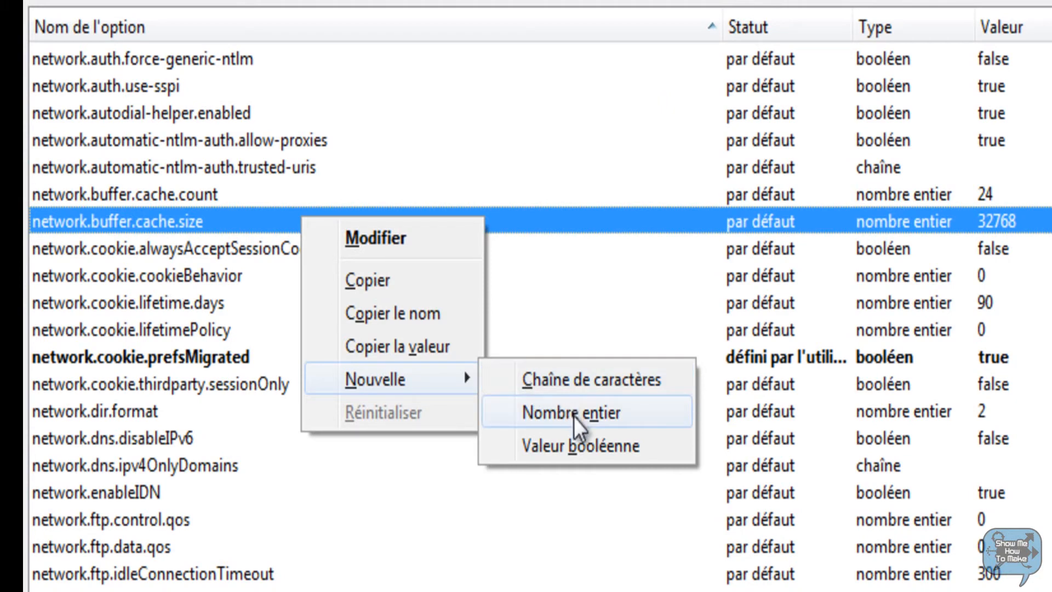
left_click(602, 386)
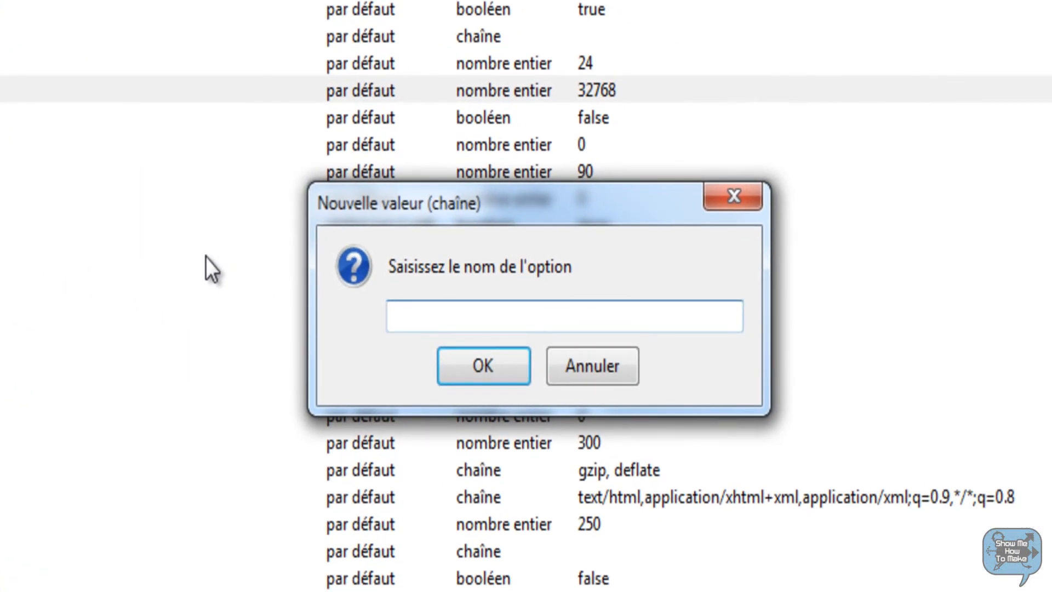
type("nglayourt")
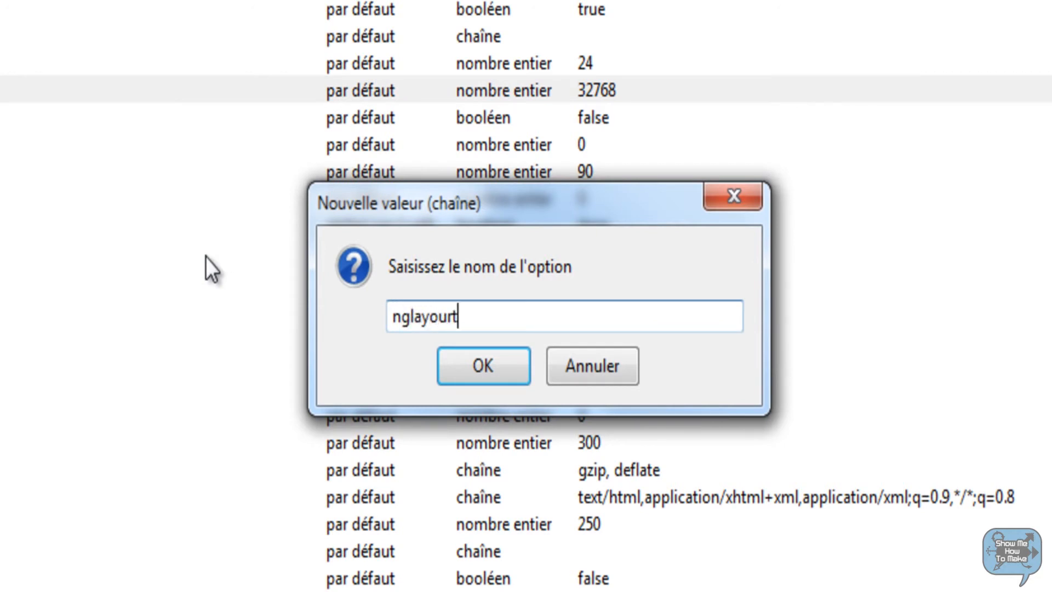
key("BackSpace")
key("BackSpace")
type("t.initialpaint")
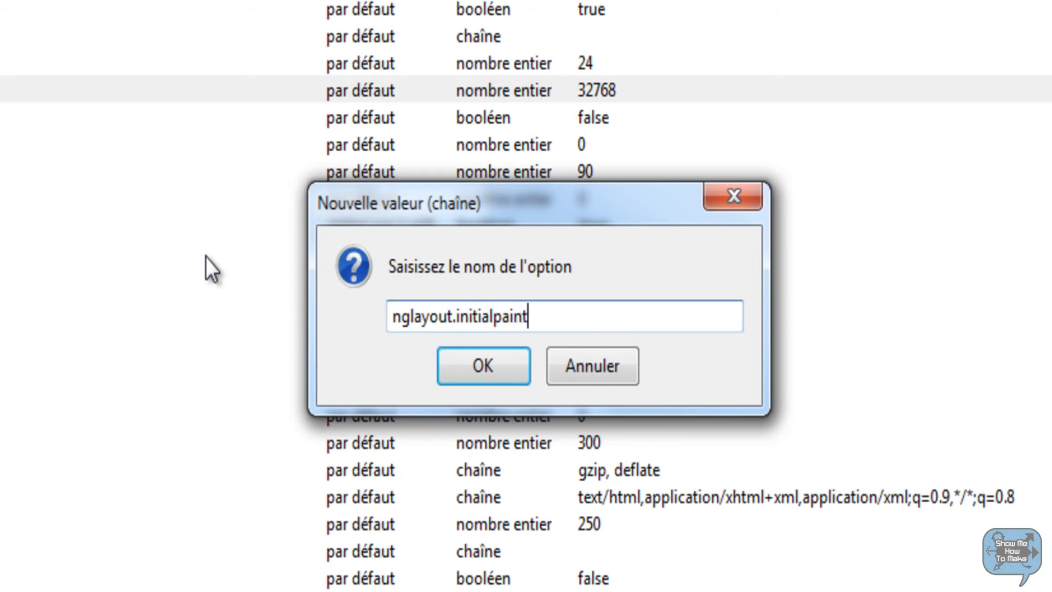
type(".delay")
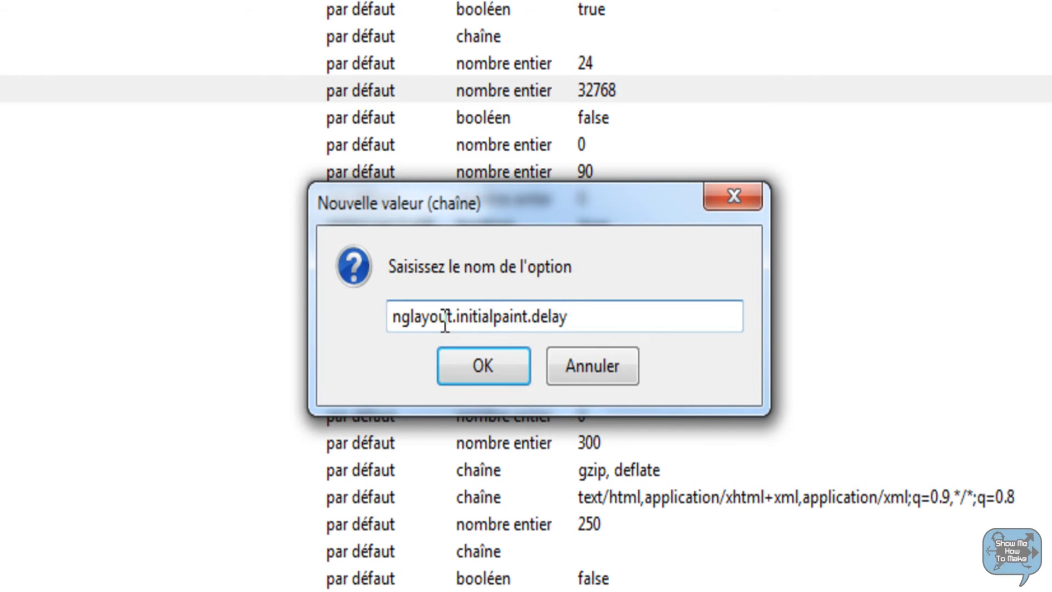
left_click(500, 358)
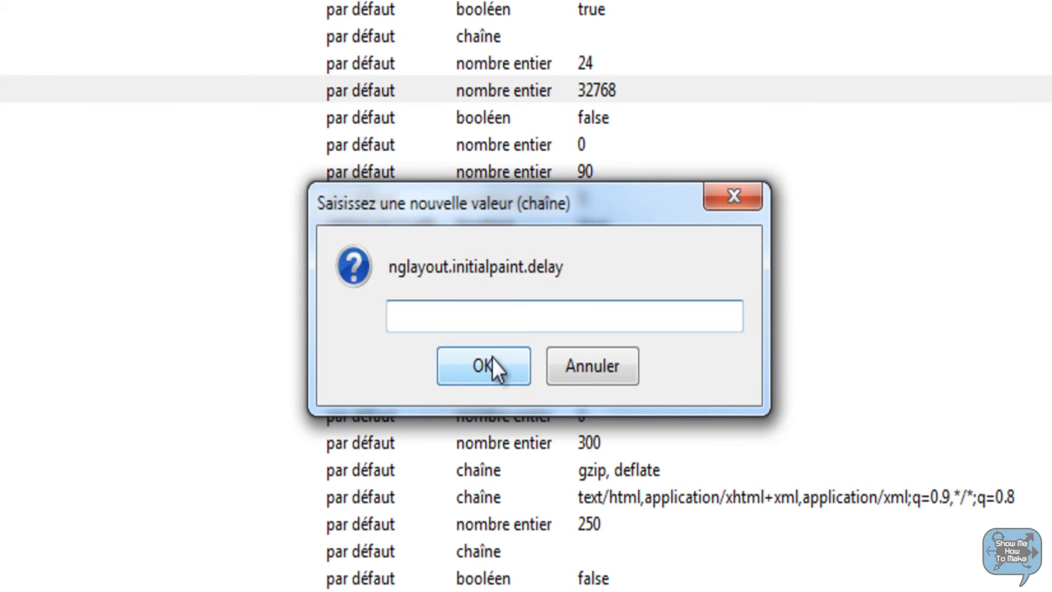
type("2000")
left_click(495, 368)
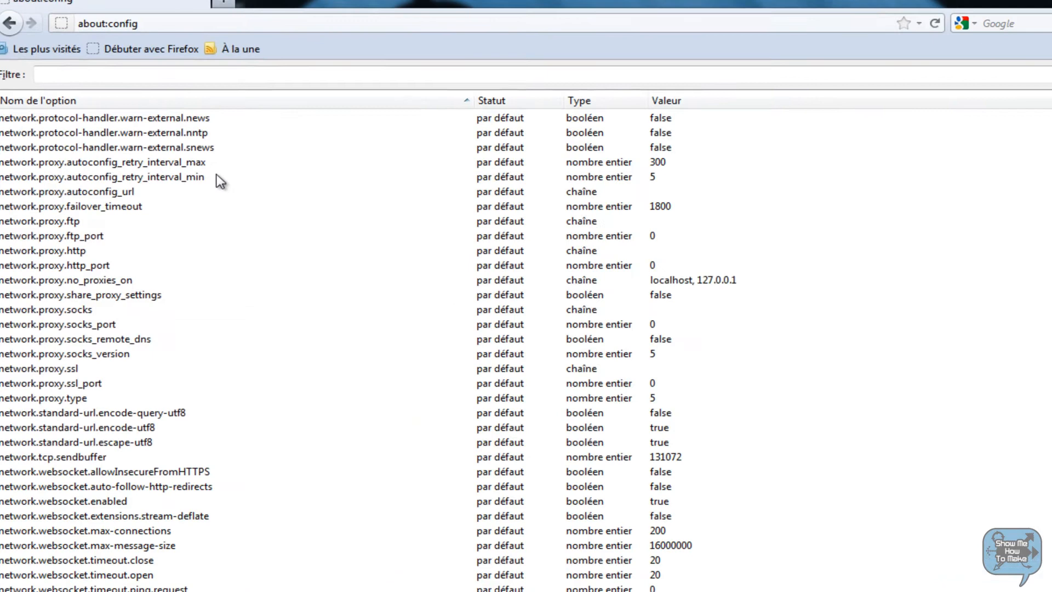
Step: Create a new string preference named content.notify.backoffcount with the value 5
right_click(186, 180)
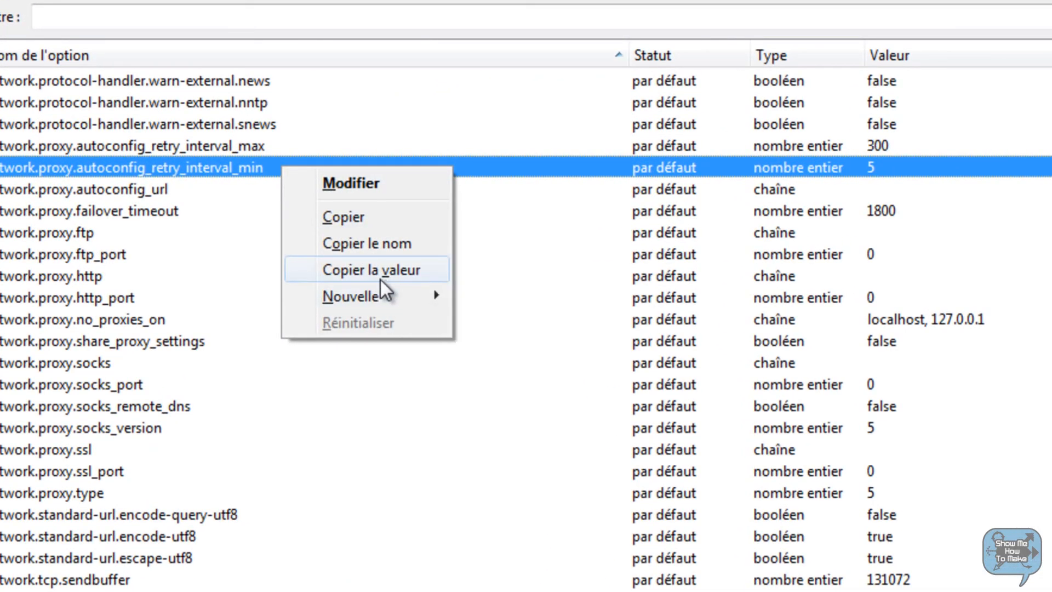
mouse_move(396, 300)
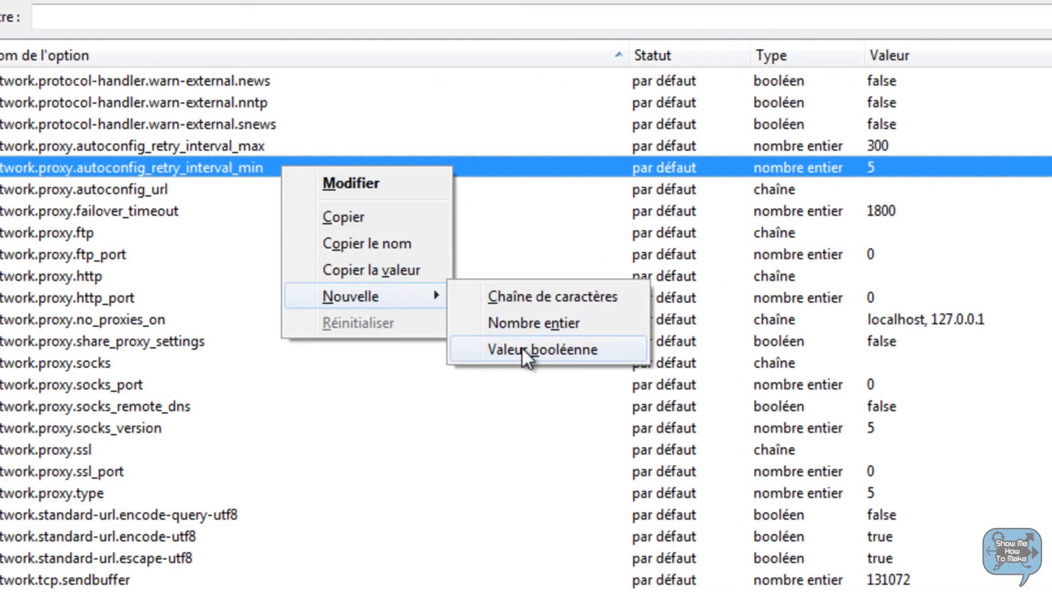
left_click(567, 300)
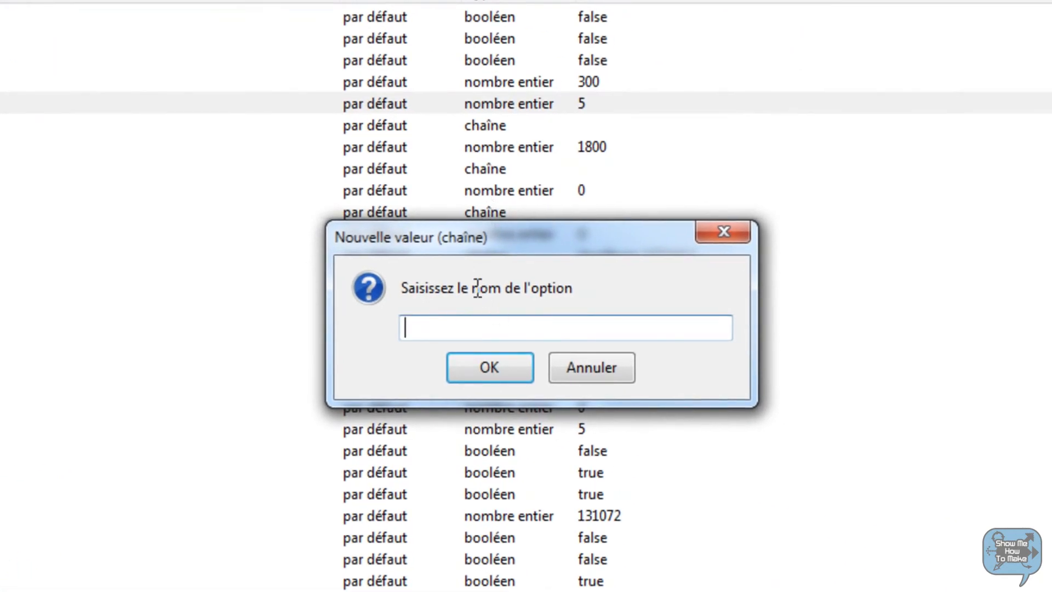
type("content.n")
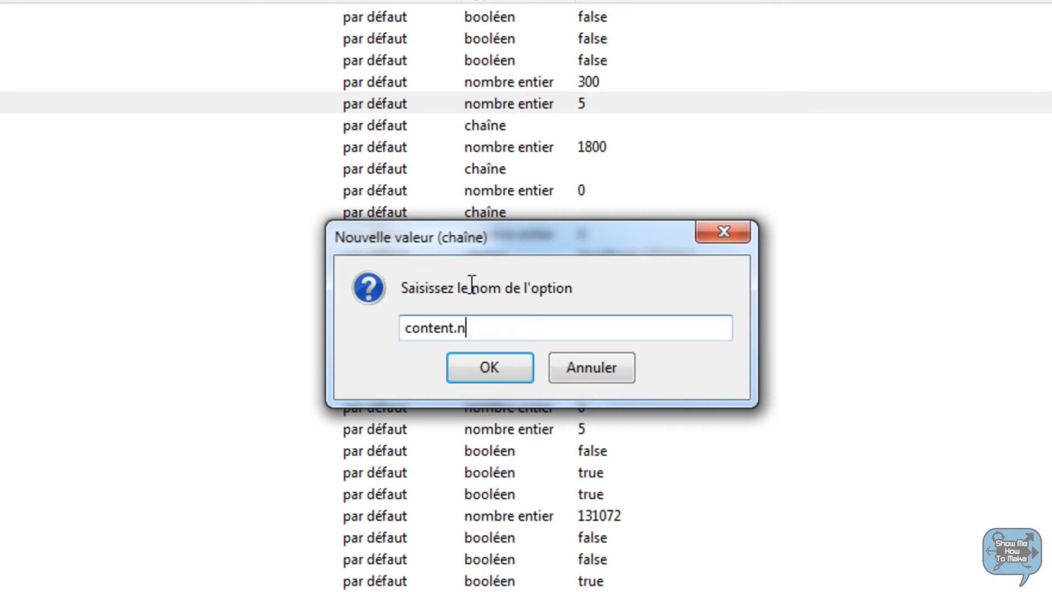
type("otify.b")
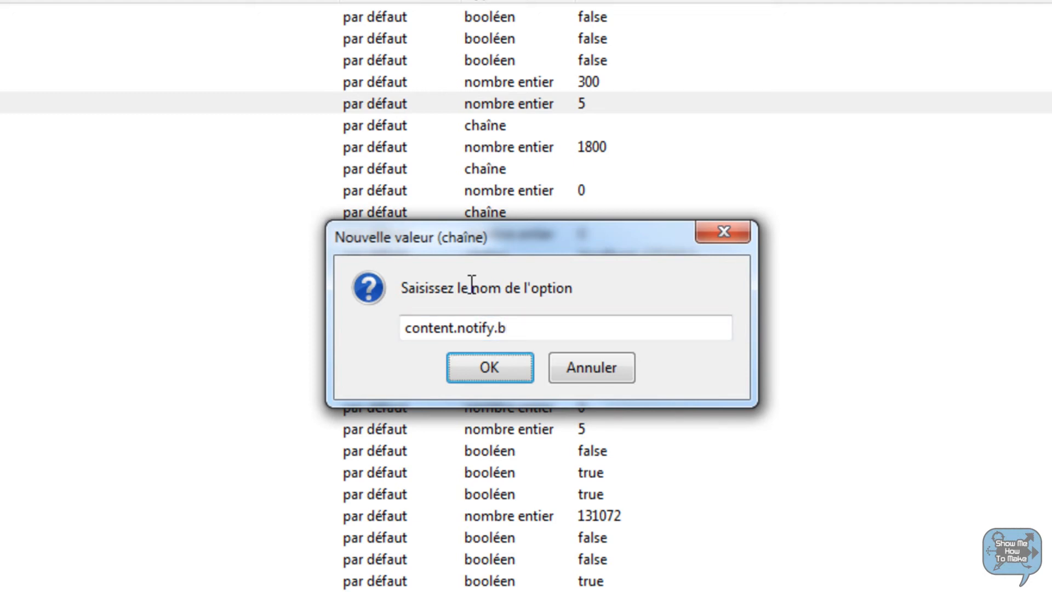
type("ac")
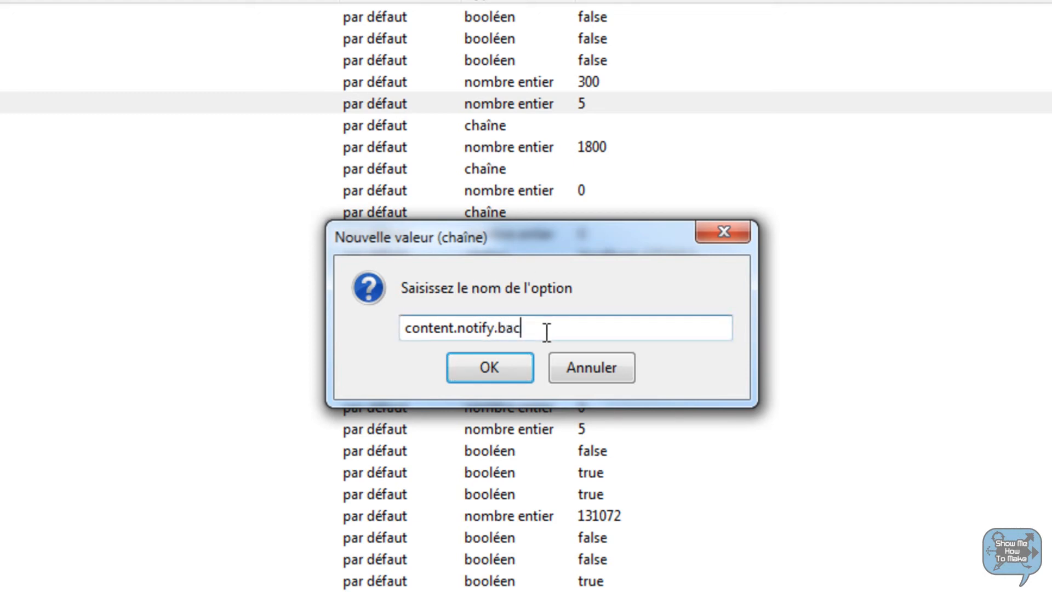
type("koo")
key("BackSpace")
type("ffcount")
left_click(509, 361)
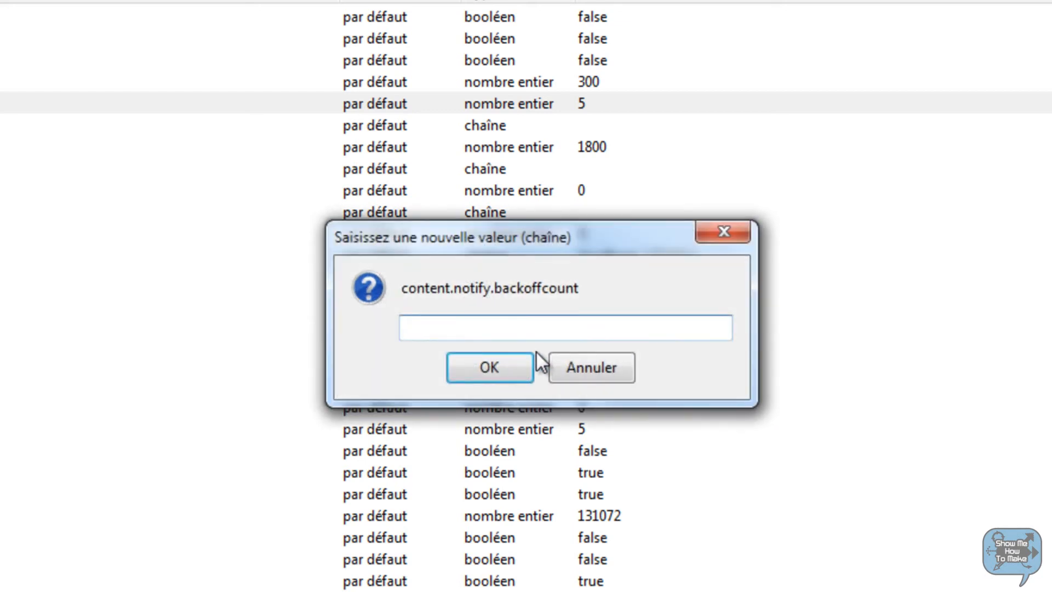
type("5")
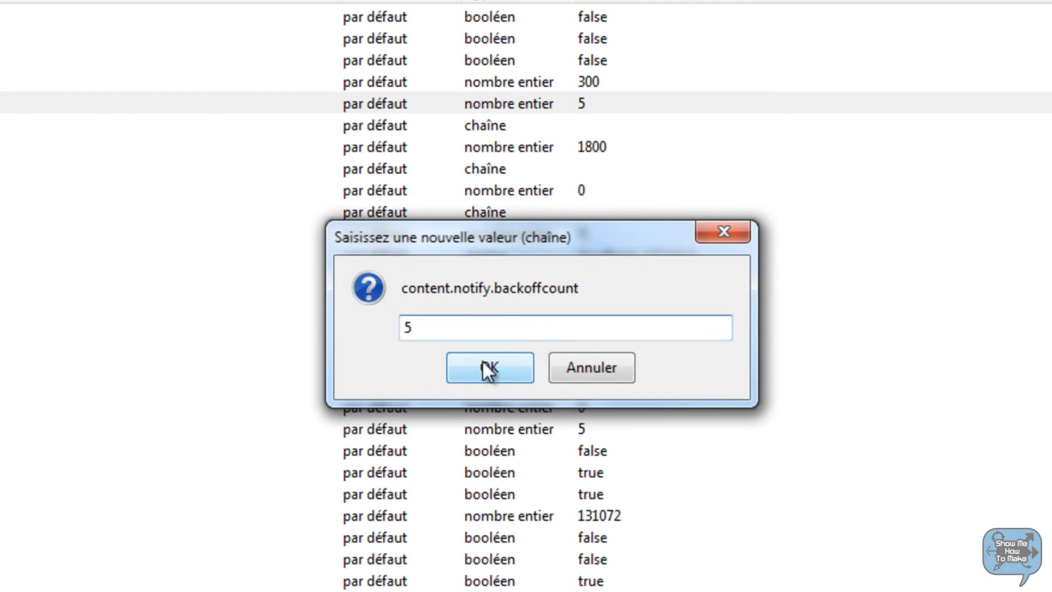
left_click(486, 367)
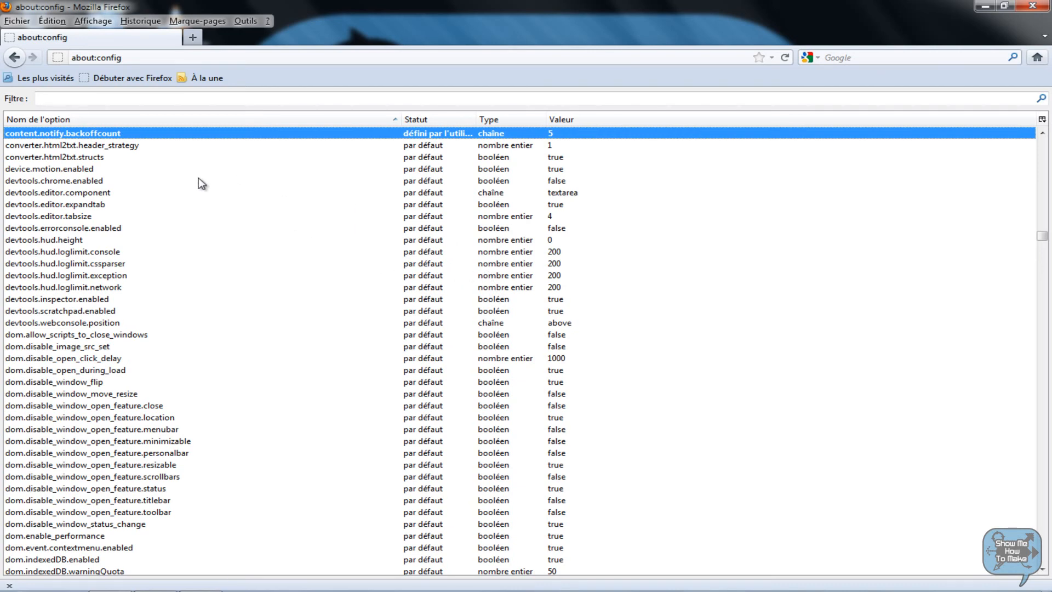
right_click(341, 206)
right_click(619, 322)
right_click(693, 209)
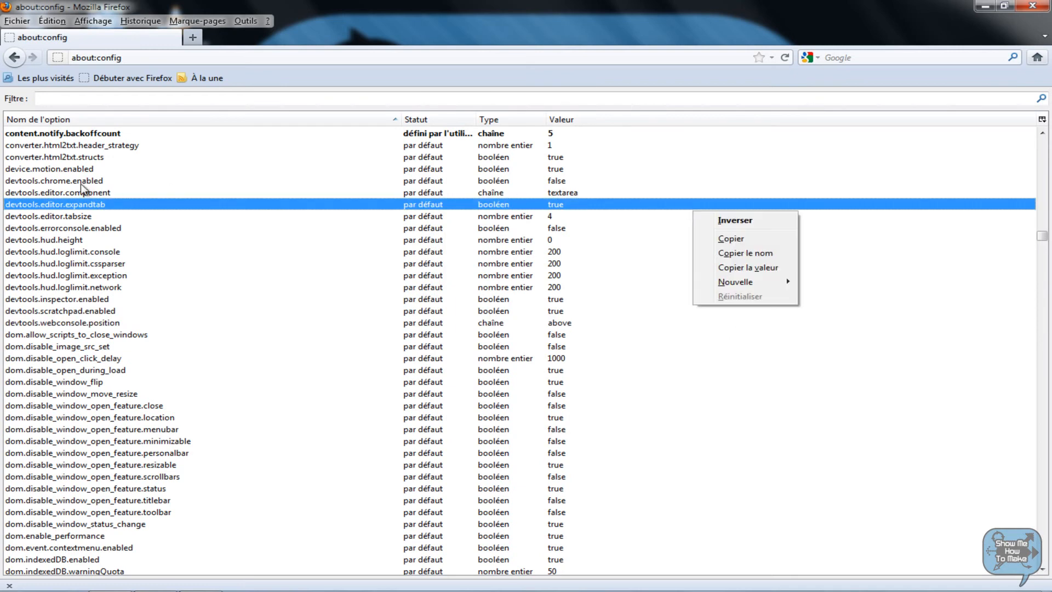
right_click(81, 184)
right_click(89, 283)
right_click(921, 427)
right_click(852, 278)
right_click(380, 218)
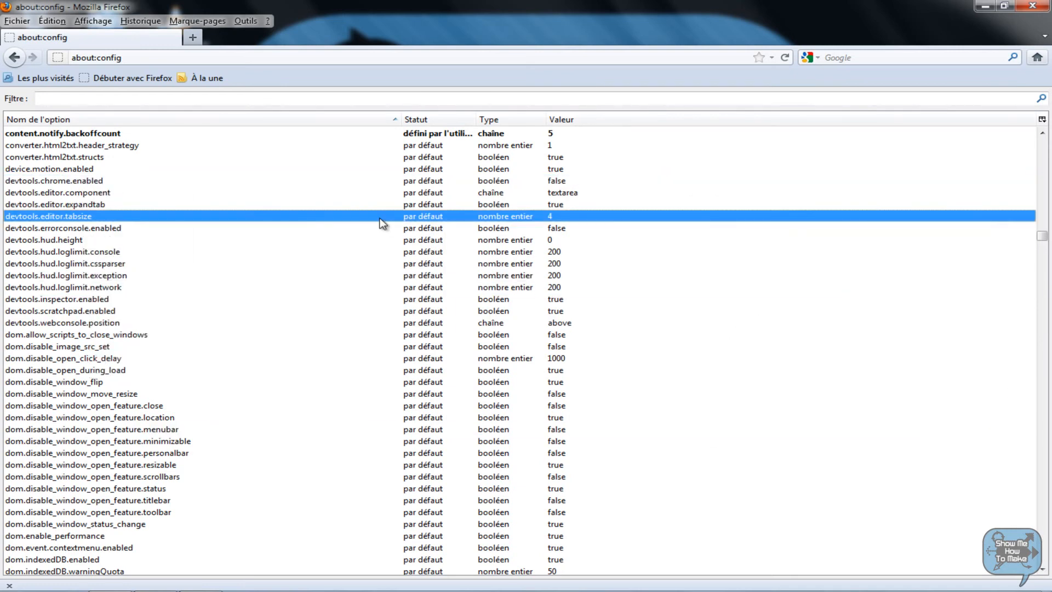
right_click(365, 335)
right_click(925, 441)
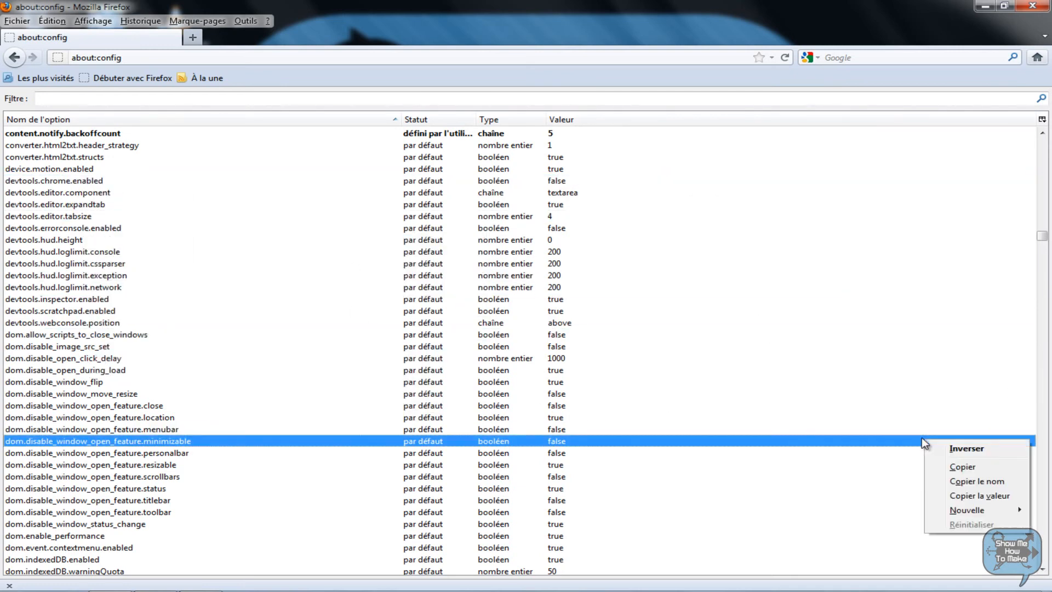
Step: Create a new string preference named ui.submenuDelay with the value 0
right_click(1027, 134)
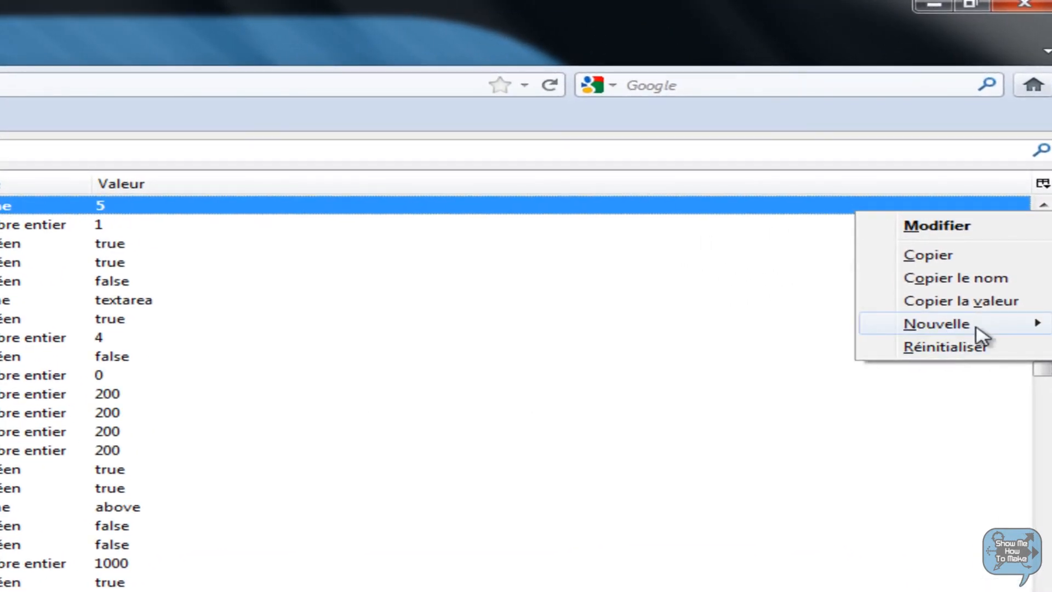
mouse_move(893, 335)
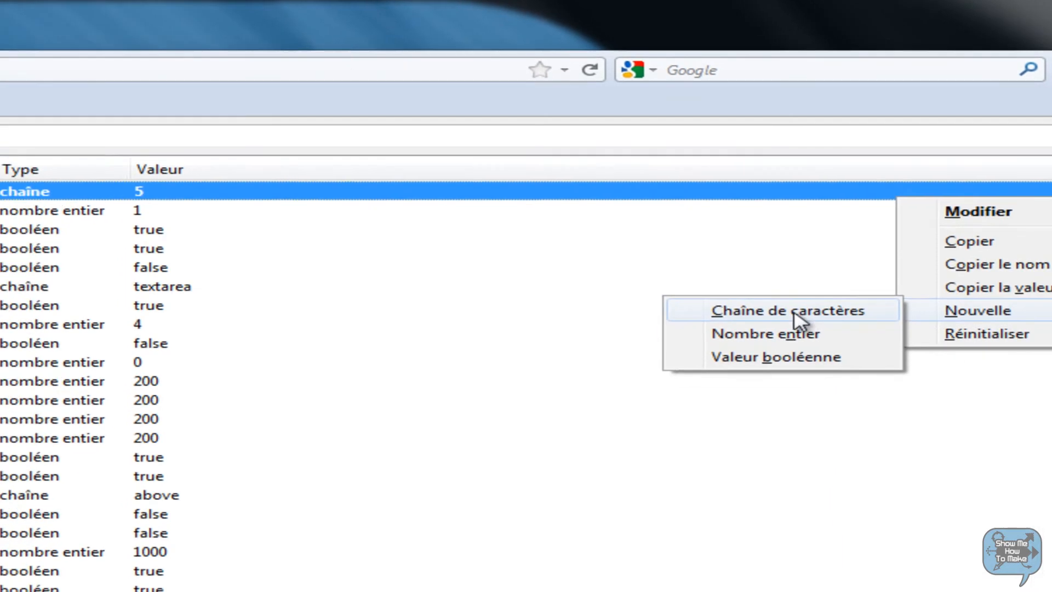
left_click(767, 327)
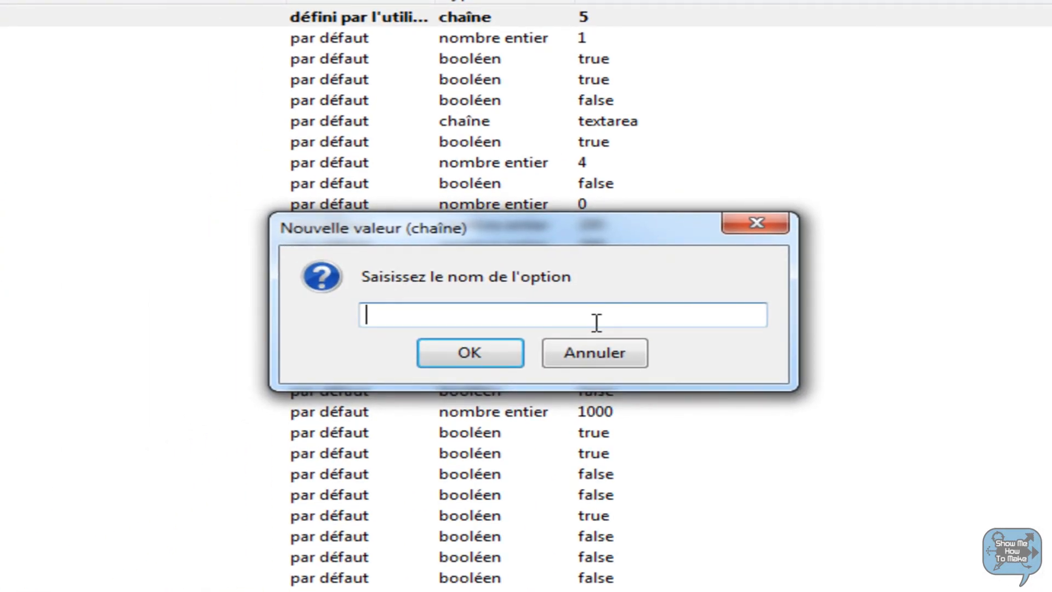
type("ui.subme")
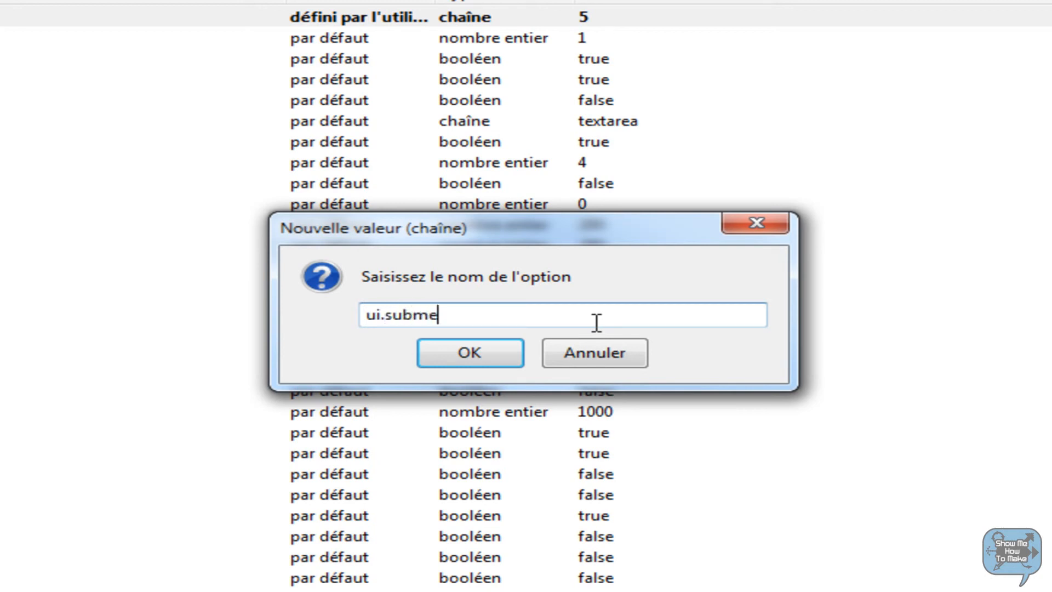
type("nuDelay")
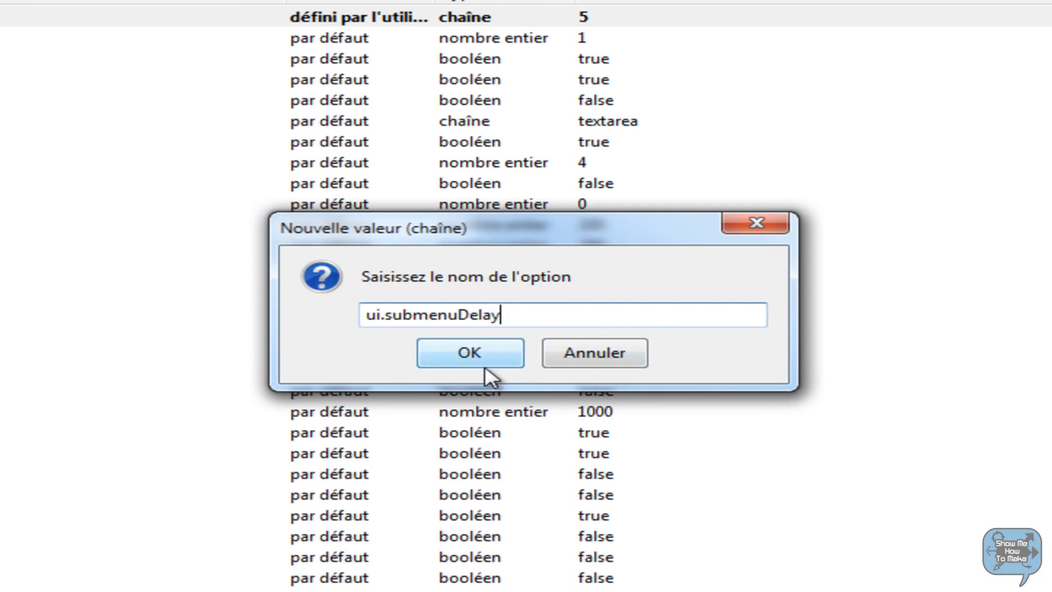
left_click(470, 359)
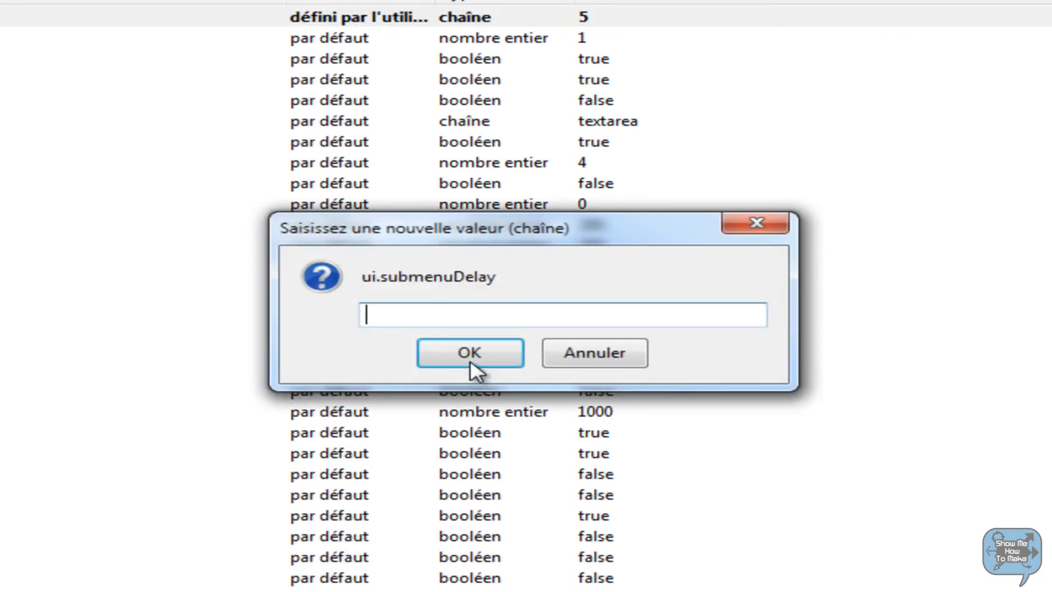
type("0")
left_click(470, 360)
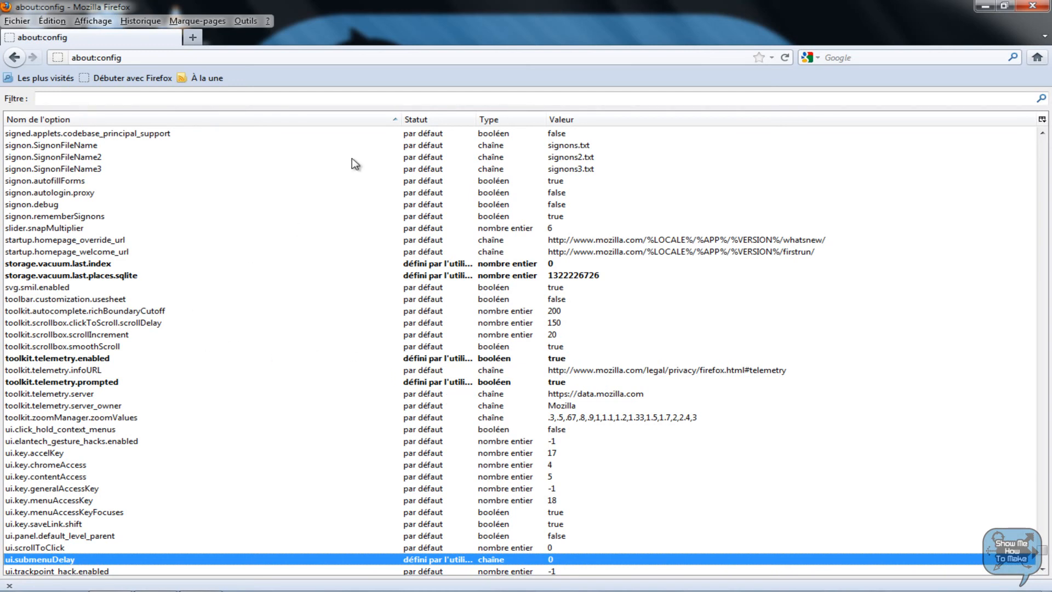
Step: Filter the preferences by plugin.expose_full_path and switch the plugin.expose_full_path preference to true
left_click(213, 102)
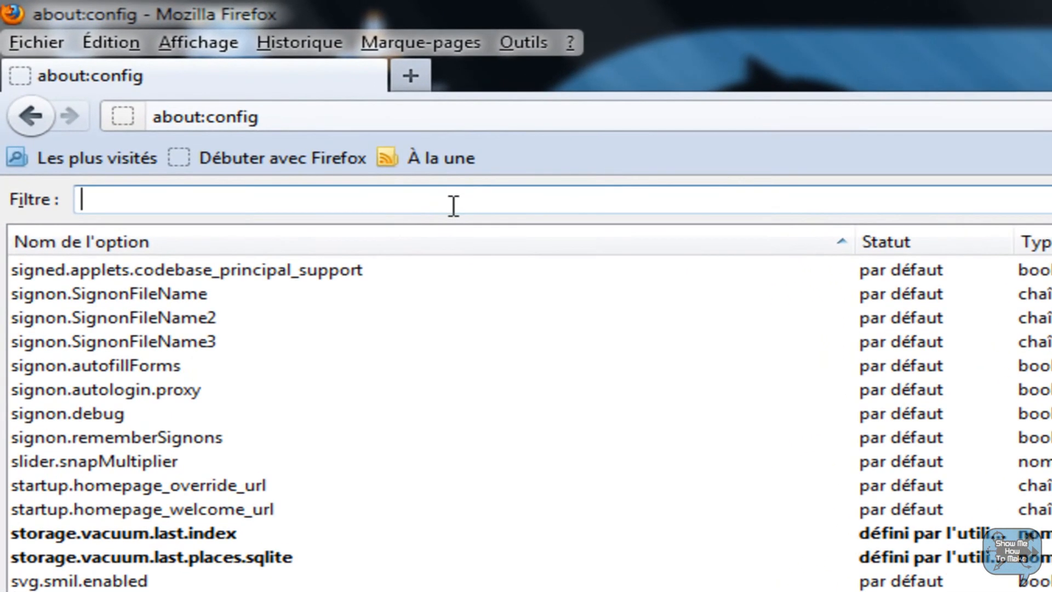
type("plun")
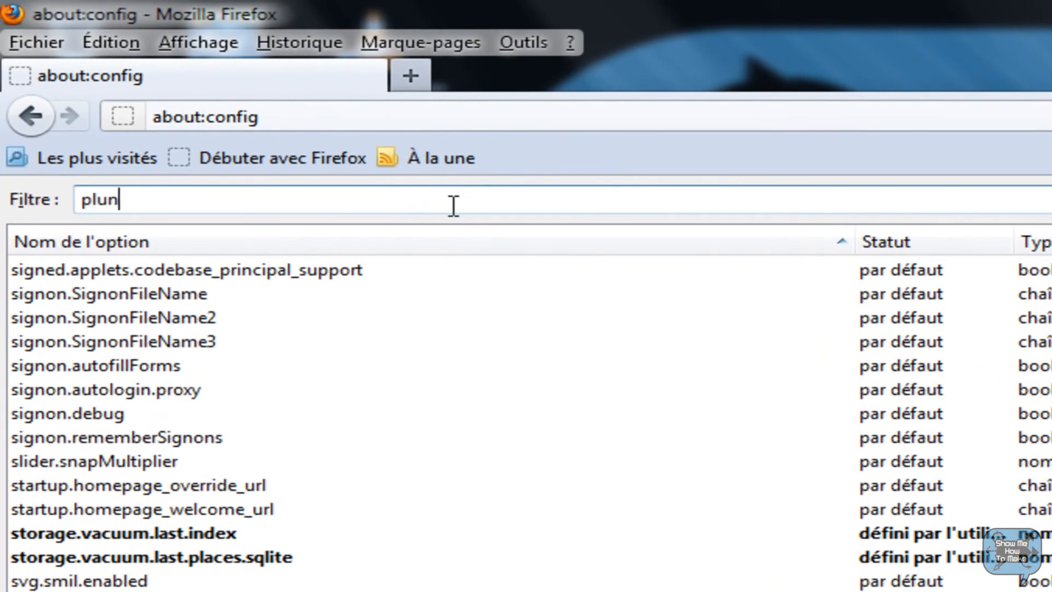
key("BackSpace")
type("gin.expose")
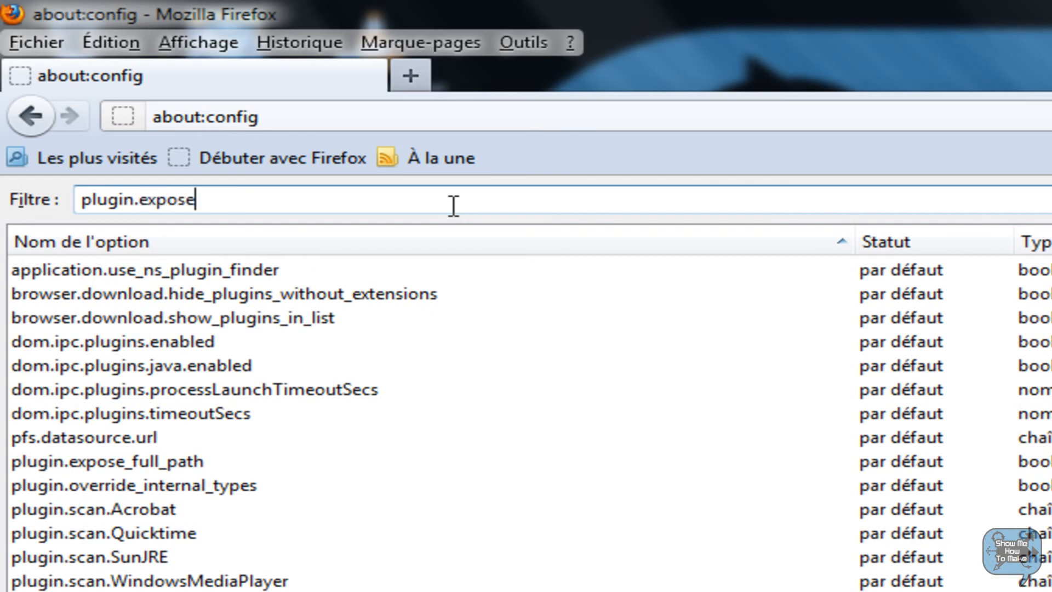
type(".")
key("BackSpace")
type("_")
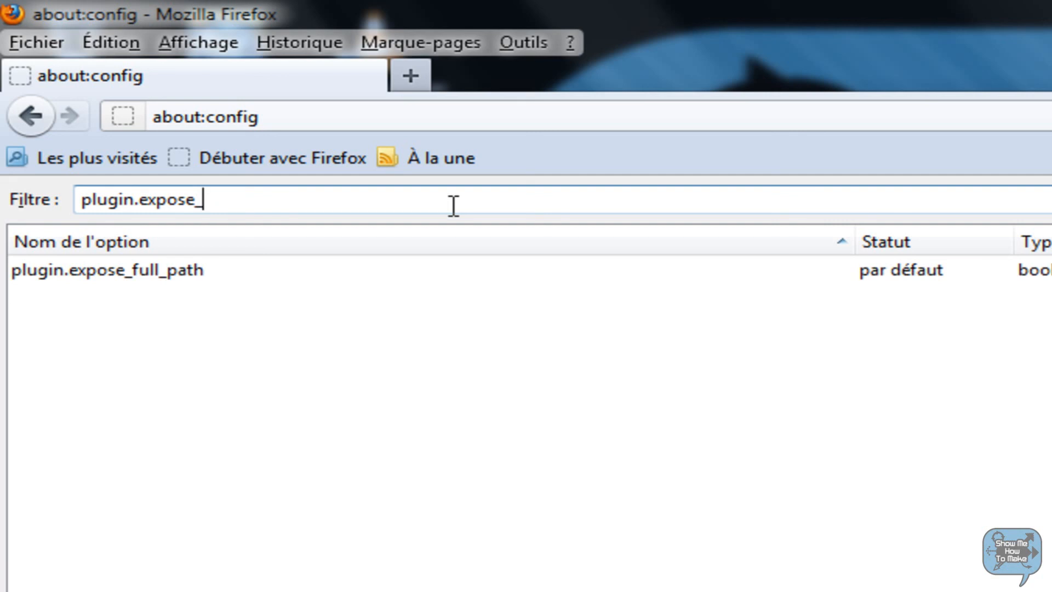
type("full_pat ch")
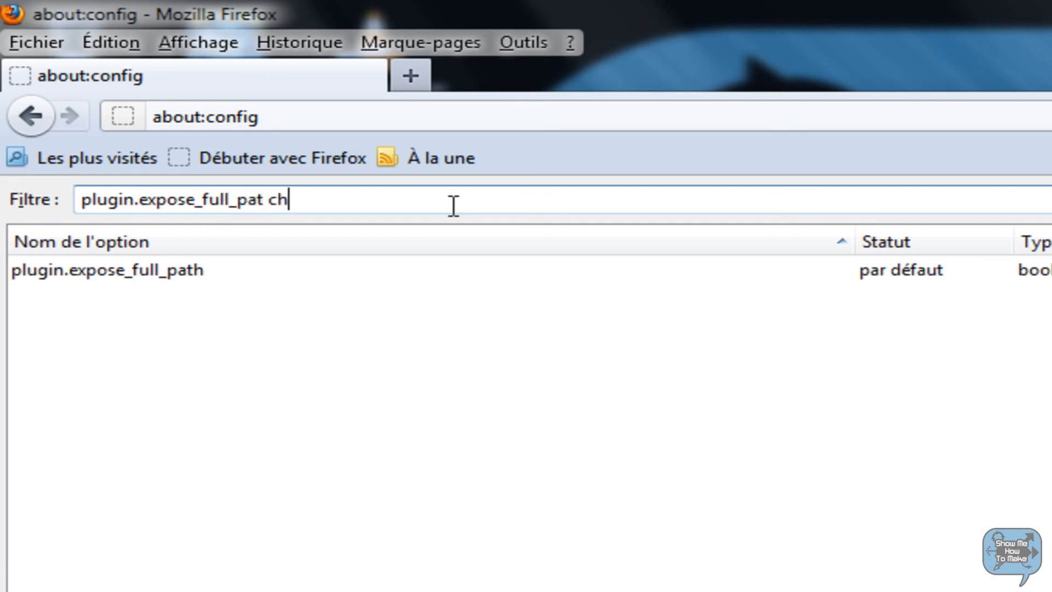
key("BackSpace")
key("BackSpace")
key("BackSpace")
type("ch")
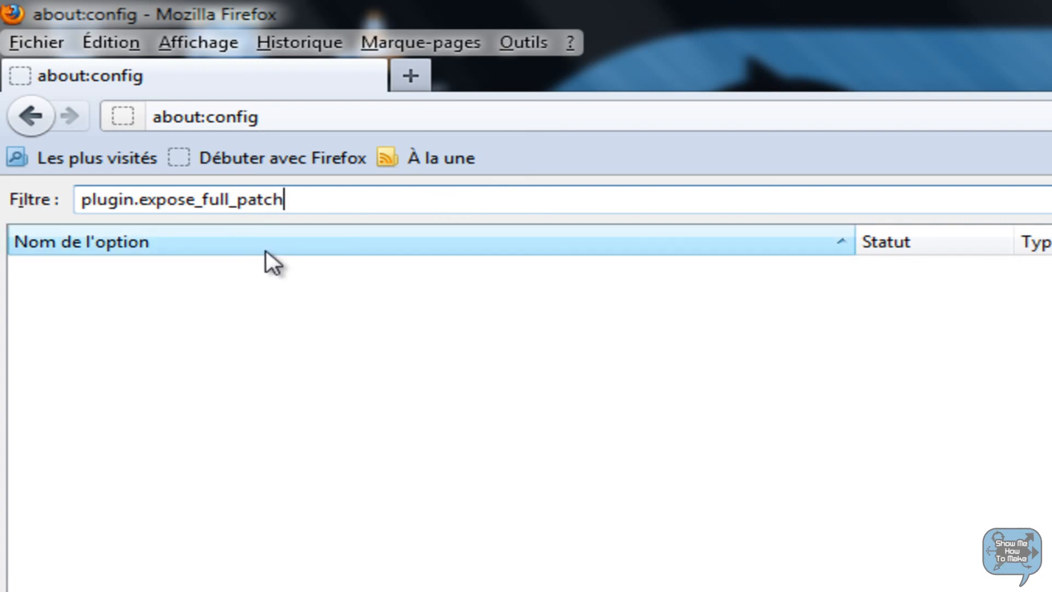
key("BackSpace")
key("BackSpace")
type("h")
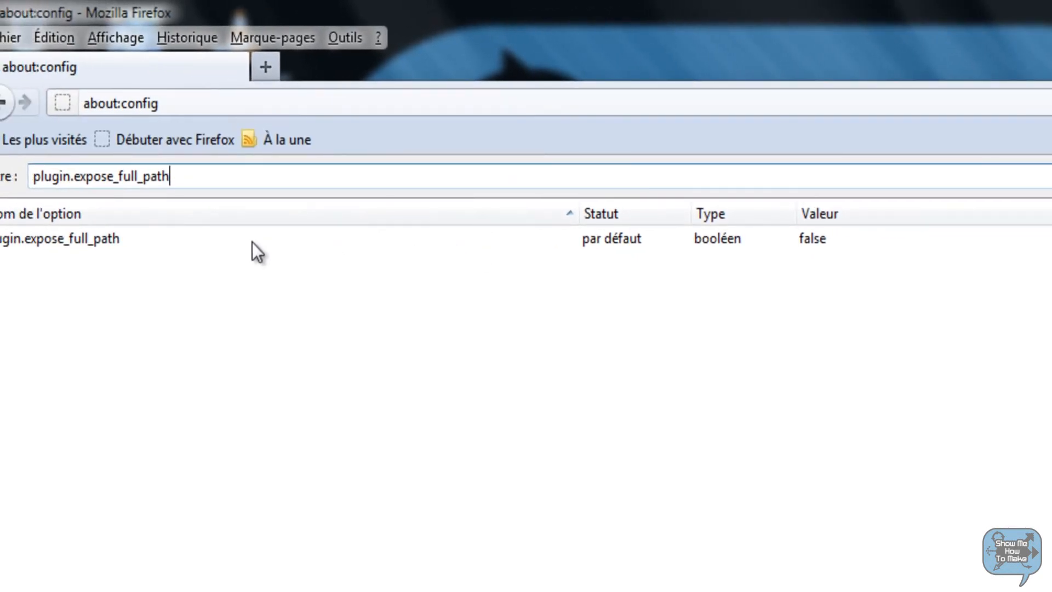
double_click(238, 240)
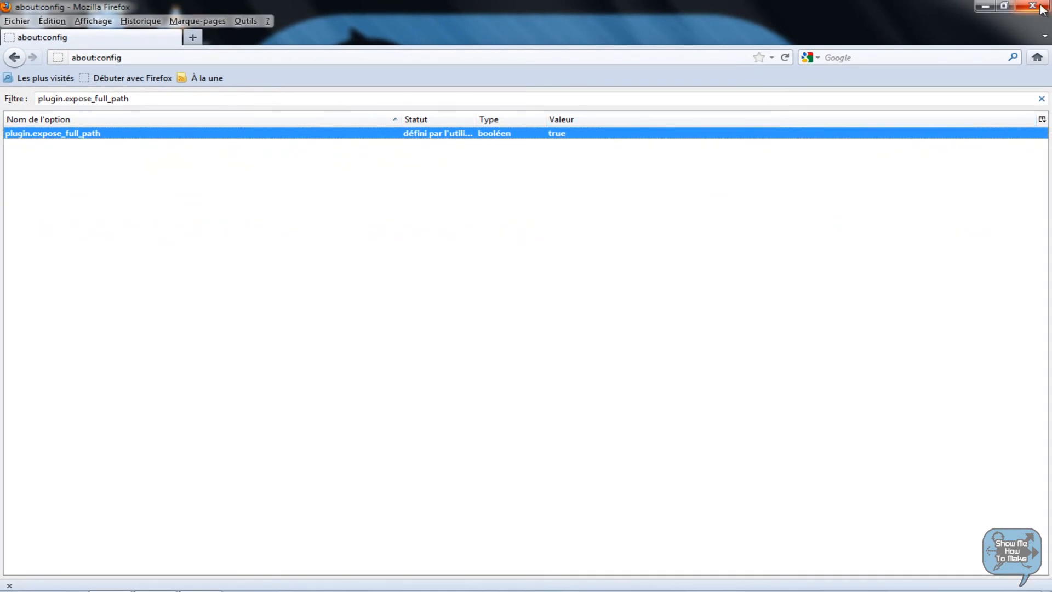
Step: Close Firefox and relaunch it from the desktop
left_click(1041, 7)
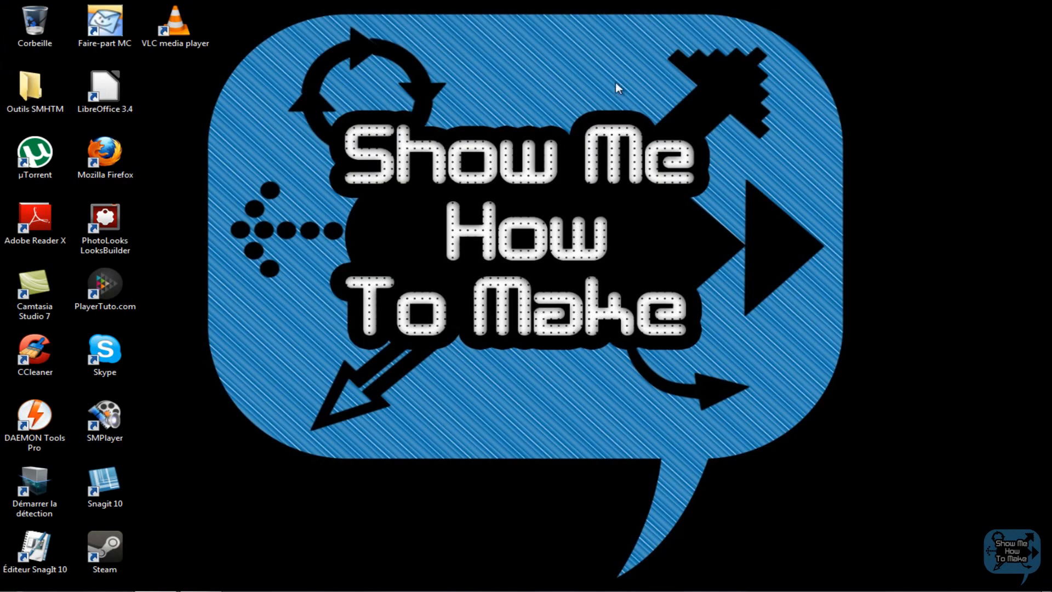
double_click(116, 158)
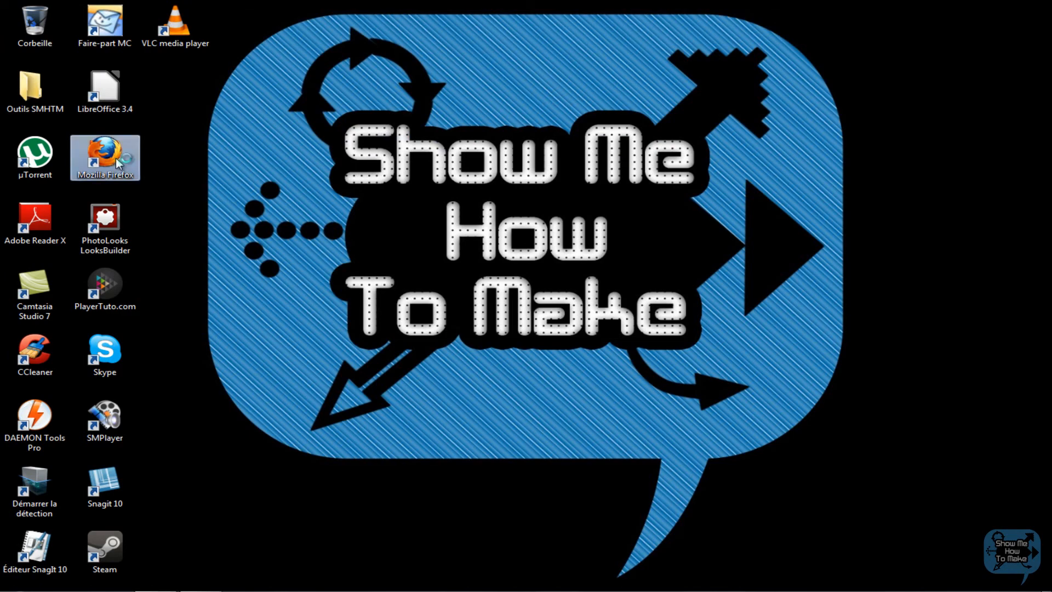